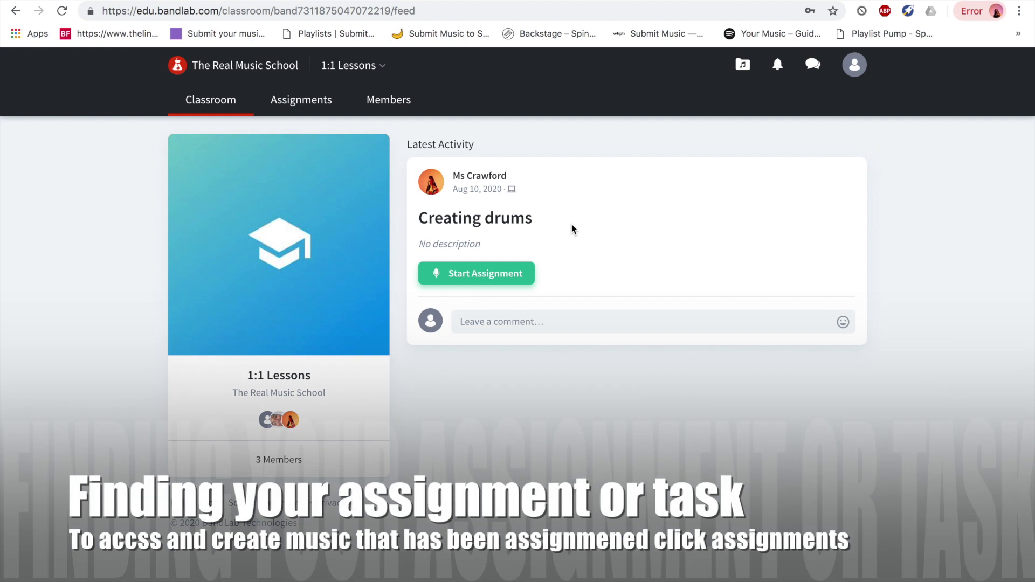
Look through the account options, the chat and the notifications in the 1:1 Lessons classroom
left_click(312, 109)
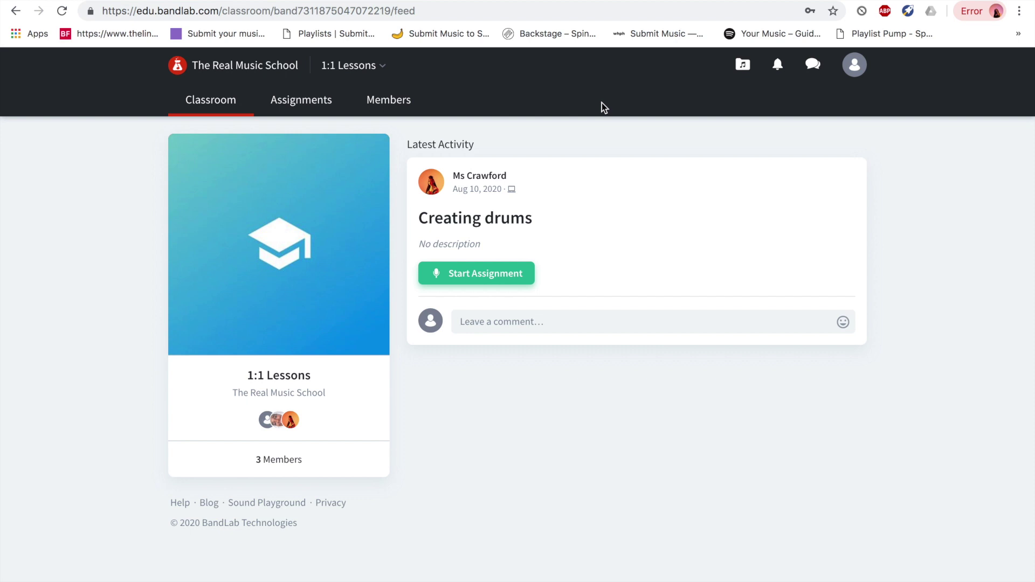
left_click(856, 73)
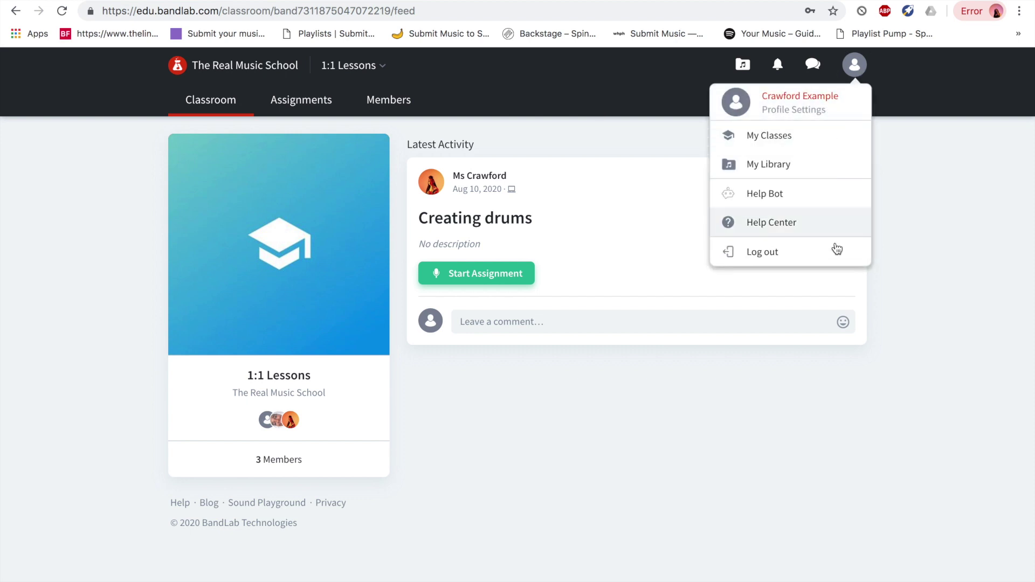
left_click(854, 64)
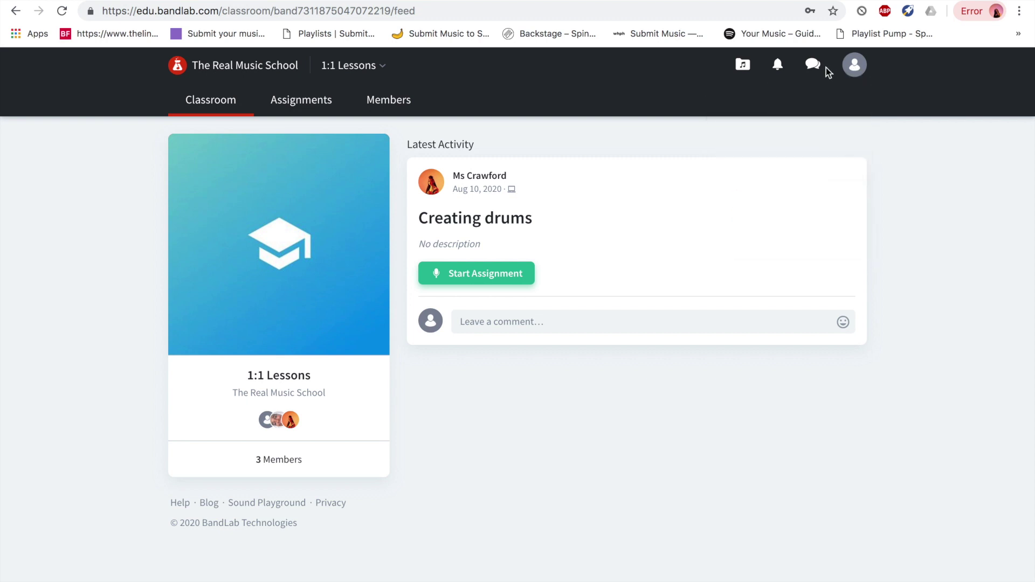
left_click(814, 67)
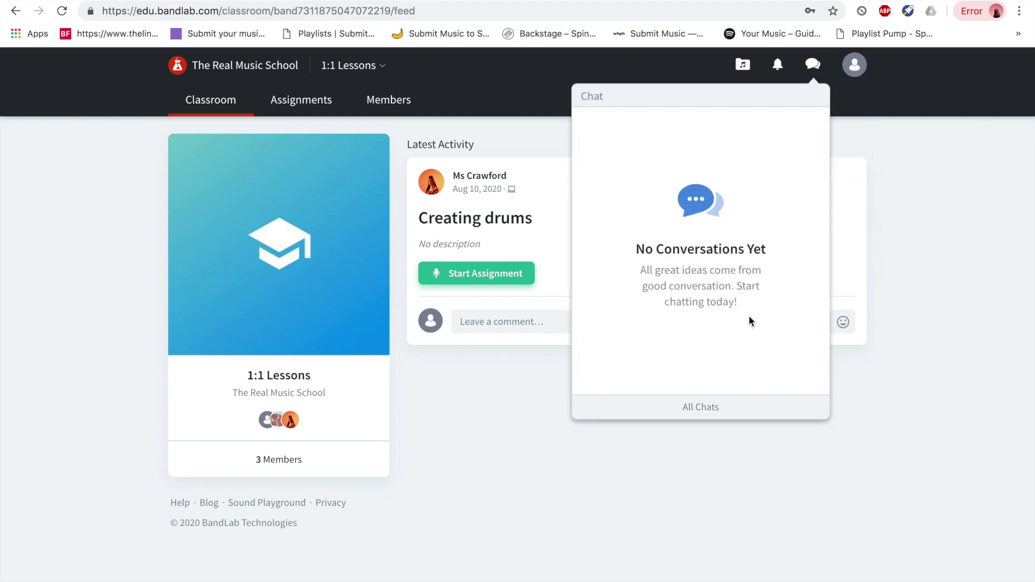
left_click(815, 65)
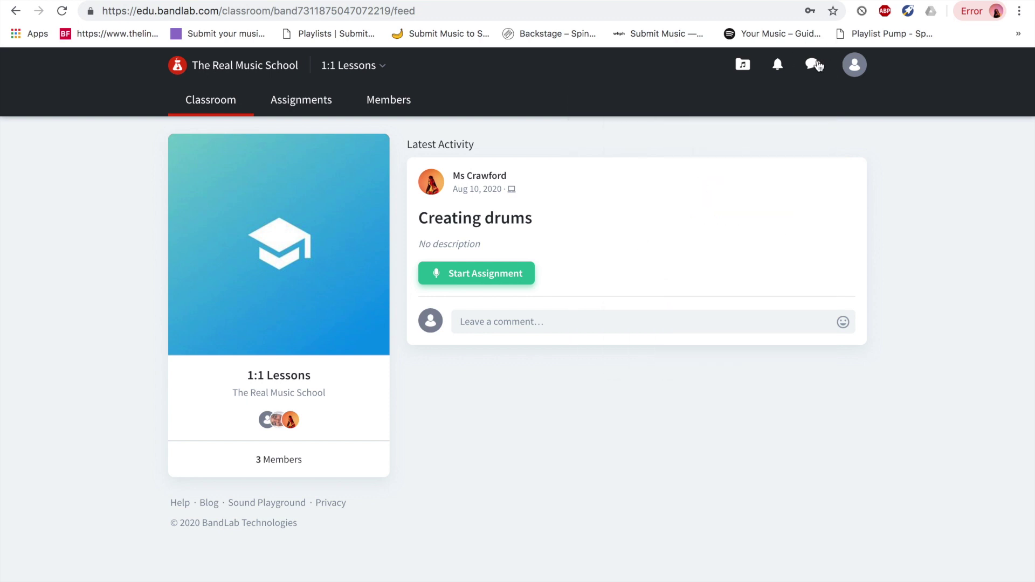
left_click(778, 66)
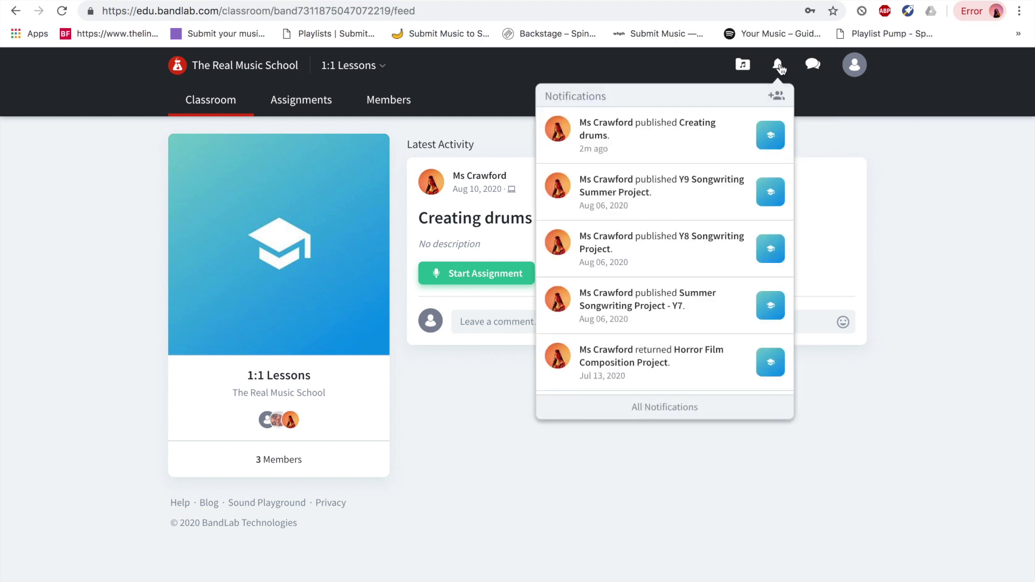
left_click(778, 66)
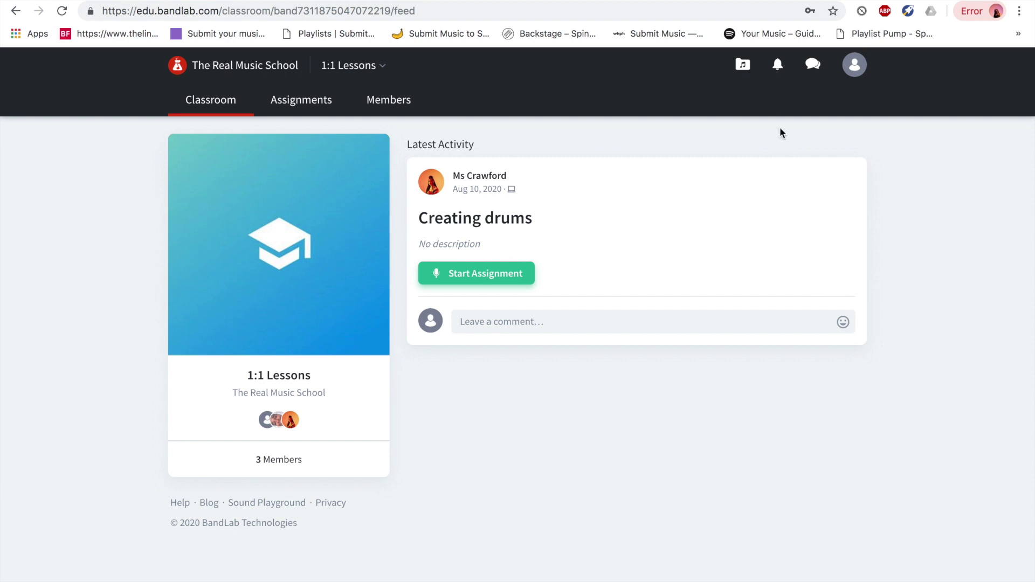
Open the Creating drums assignment from the class assignments and start it from the Teacher's Assignment
left_click(314, 108)
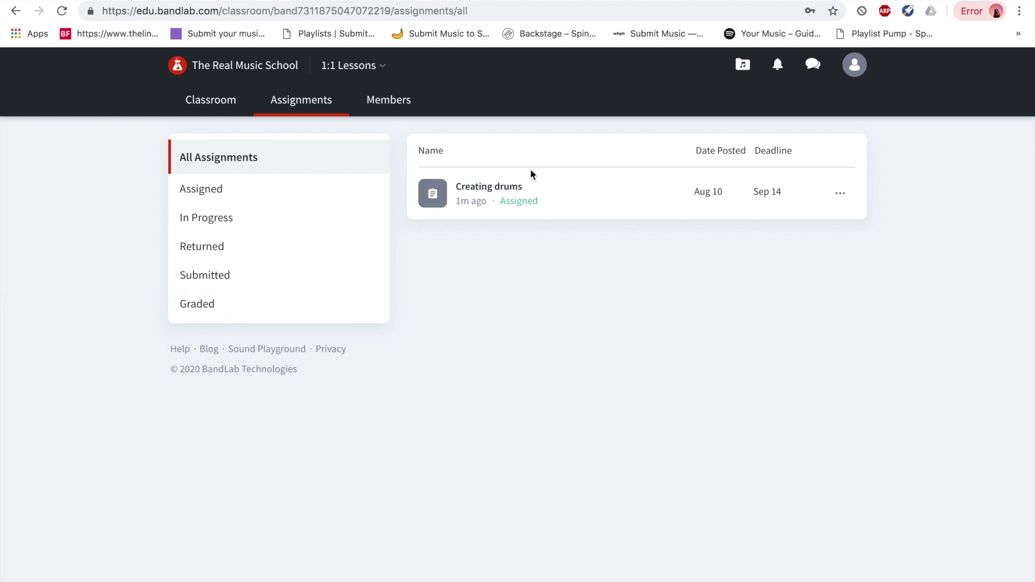
left_click(512, 193)
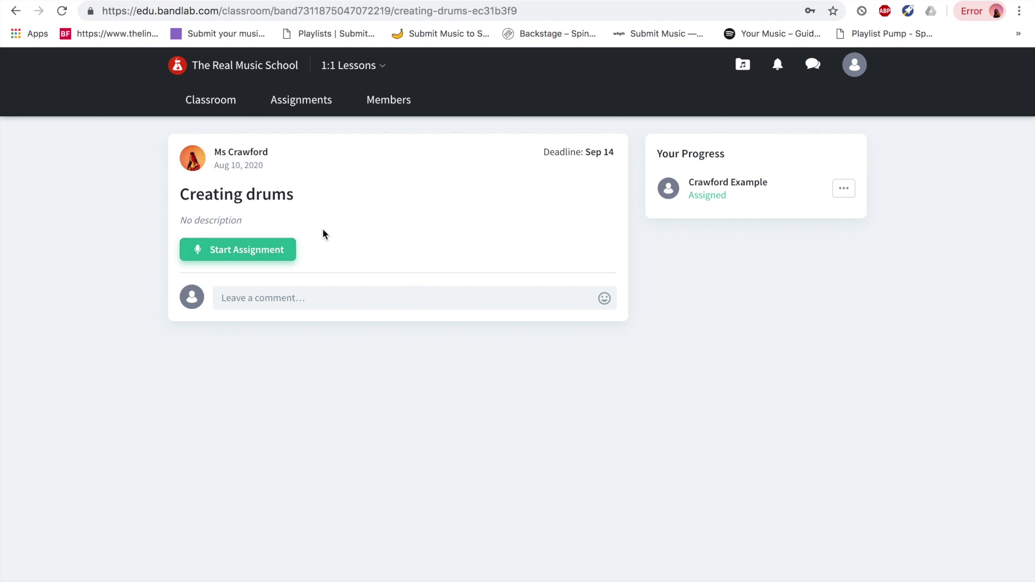
left_click(300, 108)
left_click(492, 186)
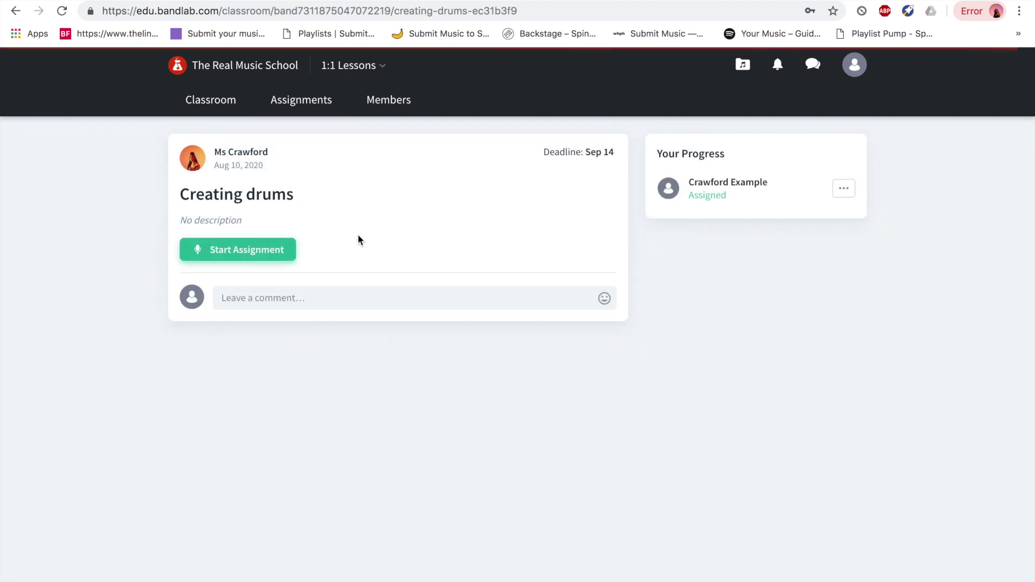
left_click(272, 261)
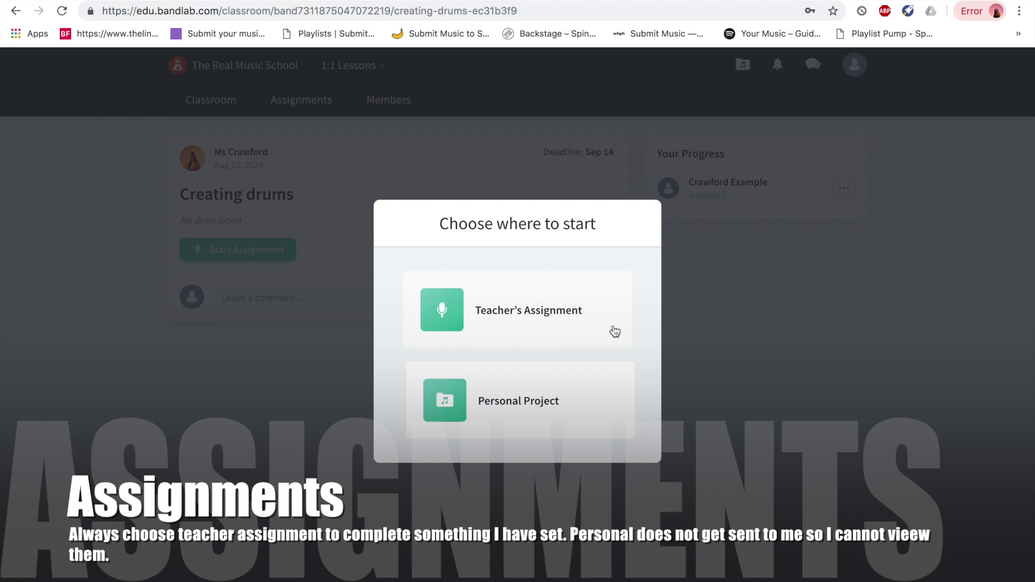
left_click(577, 337)
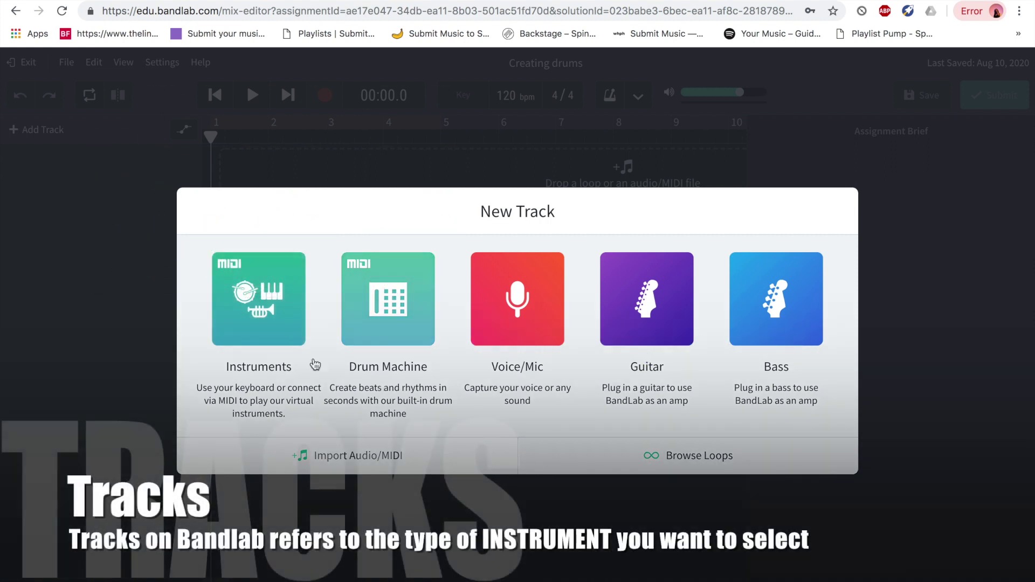
Add an Instruments track to the assignment project and hide the assignment brief
left_click(266, 307)
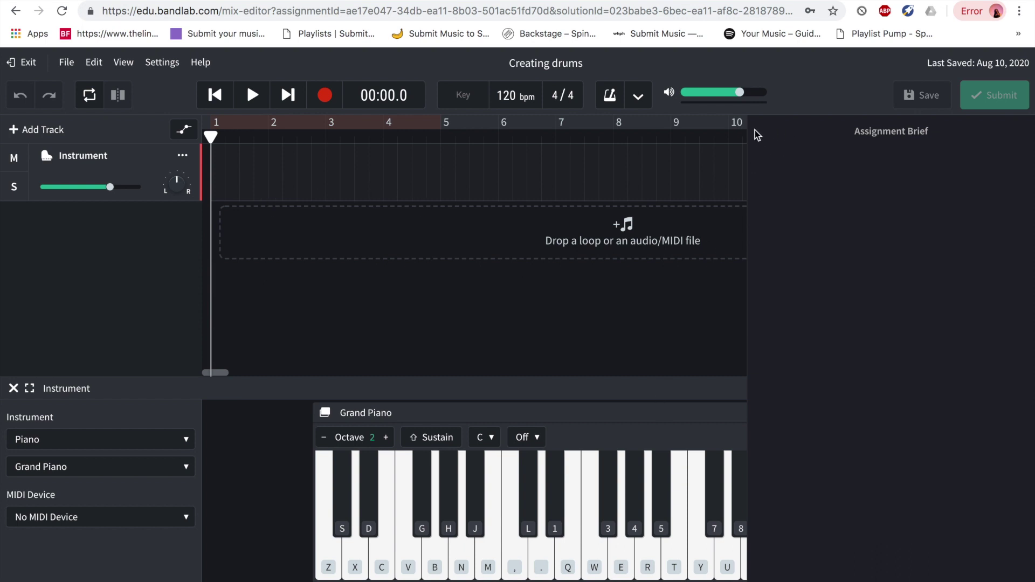
left_click(924, 581)
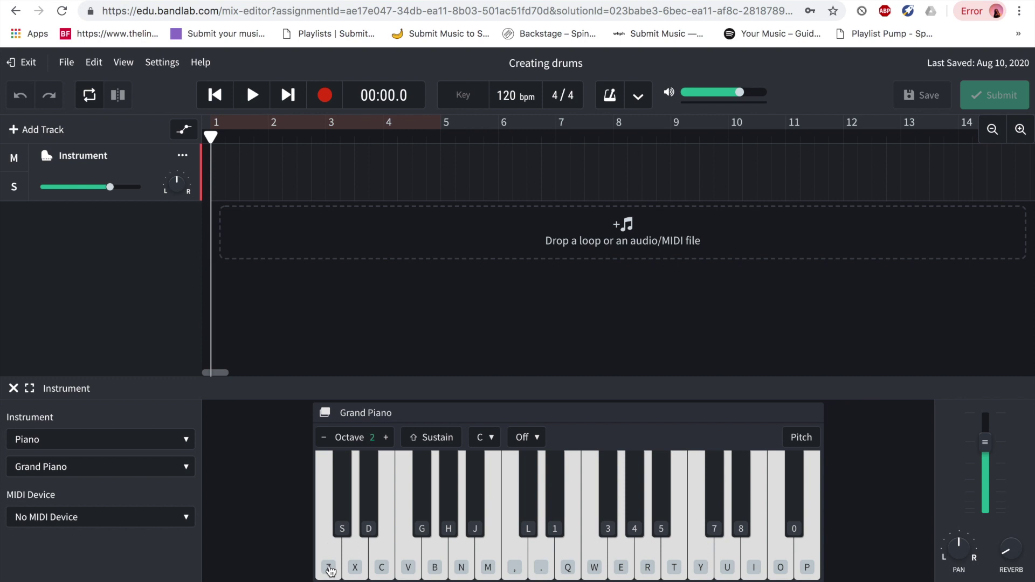
Play the Grand Piano's white keys one after another from the lowest upward to hear the sound
left_click(331, 566)
left_click(354, 563)
left_click(381, 564)
key("XF86AudioRaiseVolume")
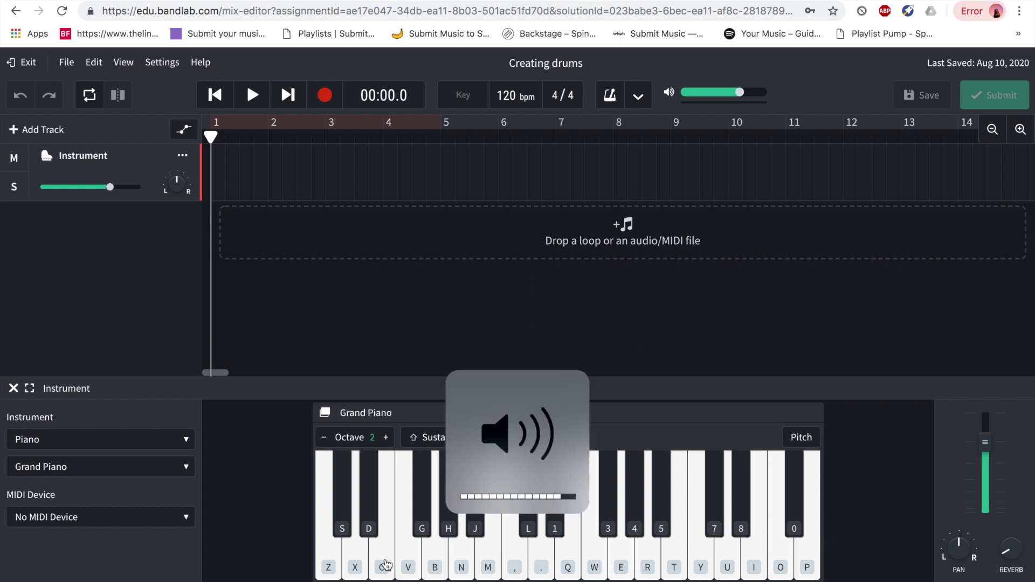
left_click(408, 563)
left_click(437, 563)
left_click(464, 566)
left_click(488, 566)
left_click(515, 566)
left_click(541, 565)
left_click(578, 566)
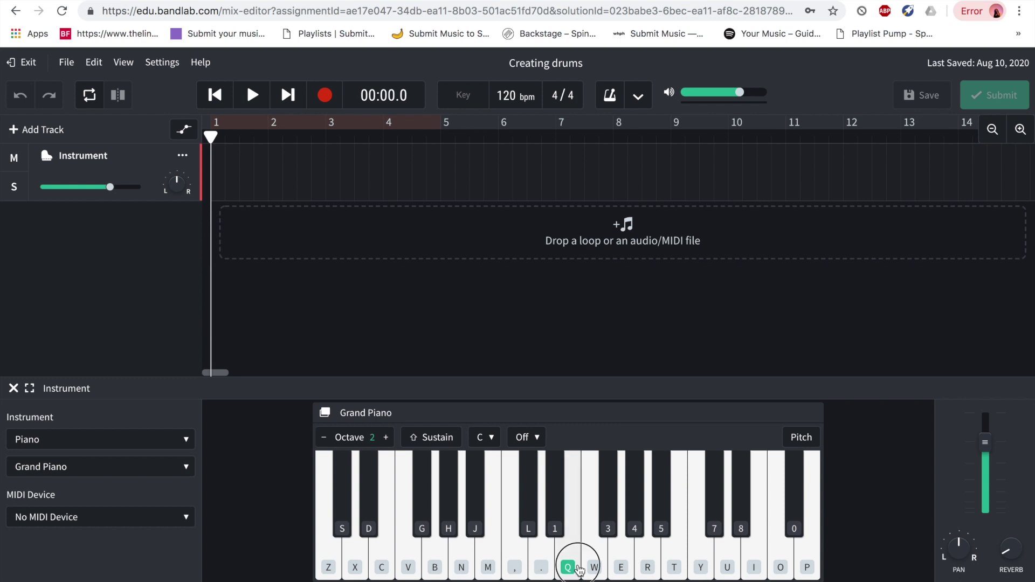
left_click(601, 566)
left_click(627, 566)
left_click(652, 566)
left_click(680, 567)
left_click(700, 565)
left_click(727, 566)
left_click(753, 566)
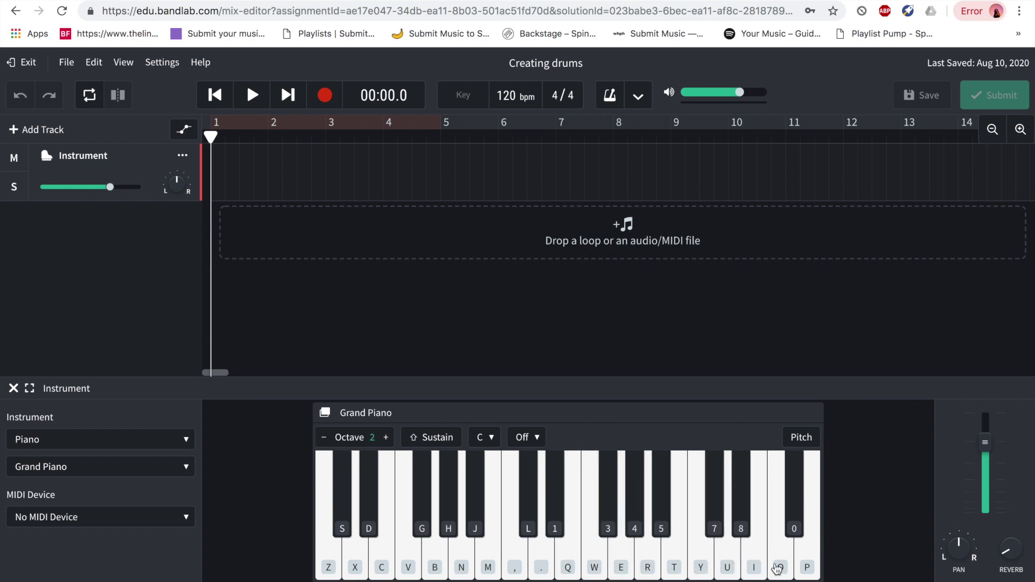
left_click(770, 567)
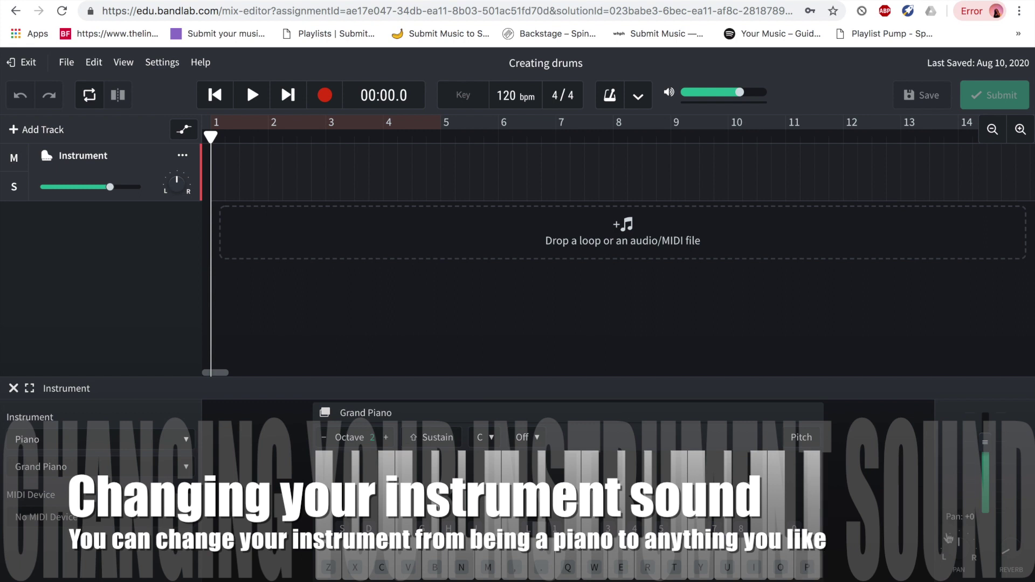
left_click(565, 556)
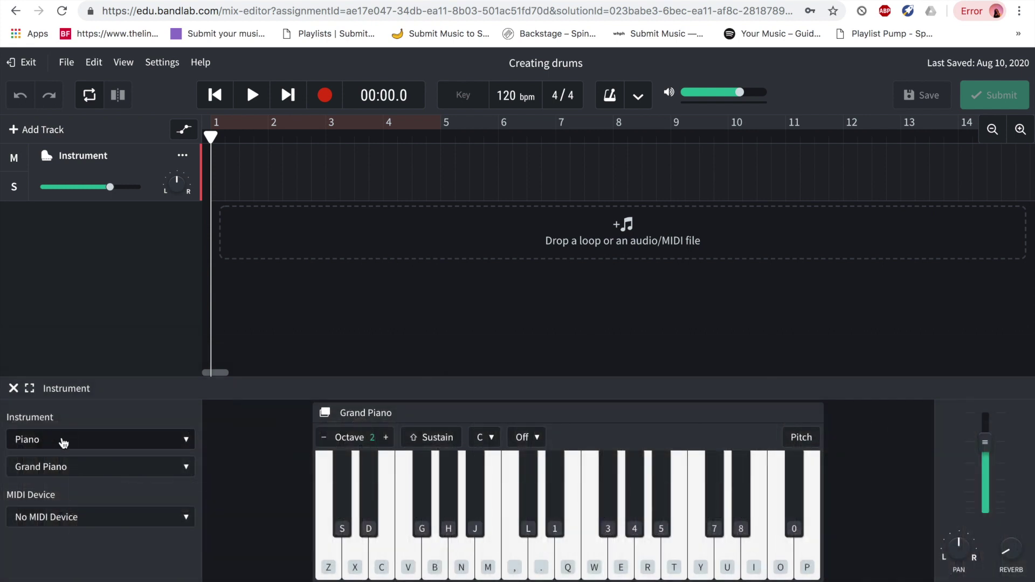
Browse the instrument categories, switch the piano sound to LoFi Piano and play a few keys to hear it
left_click(83, 439)
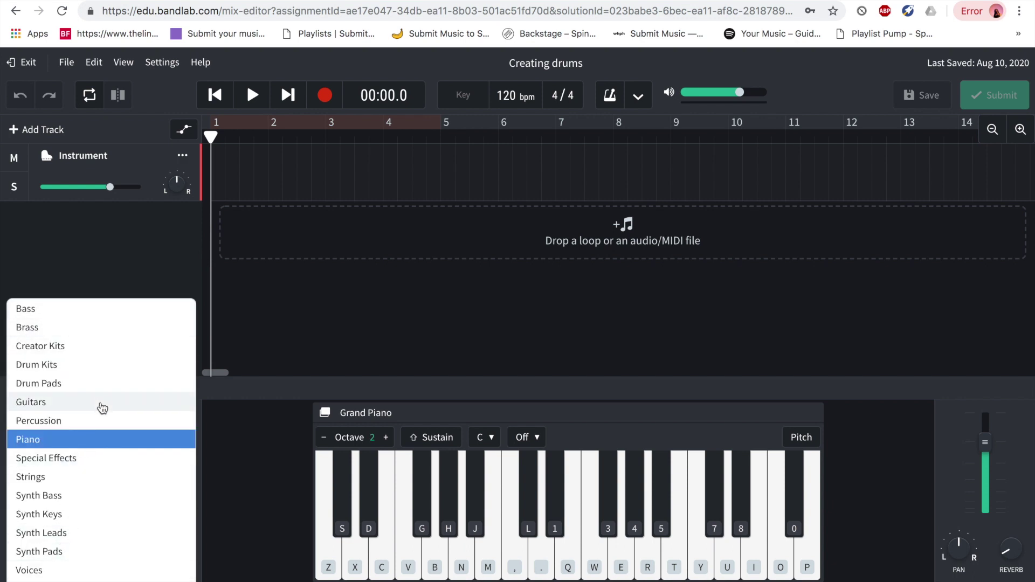
left_click(261, 462)
left_click(142, 466)
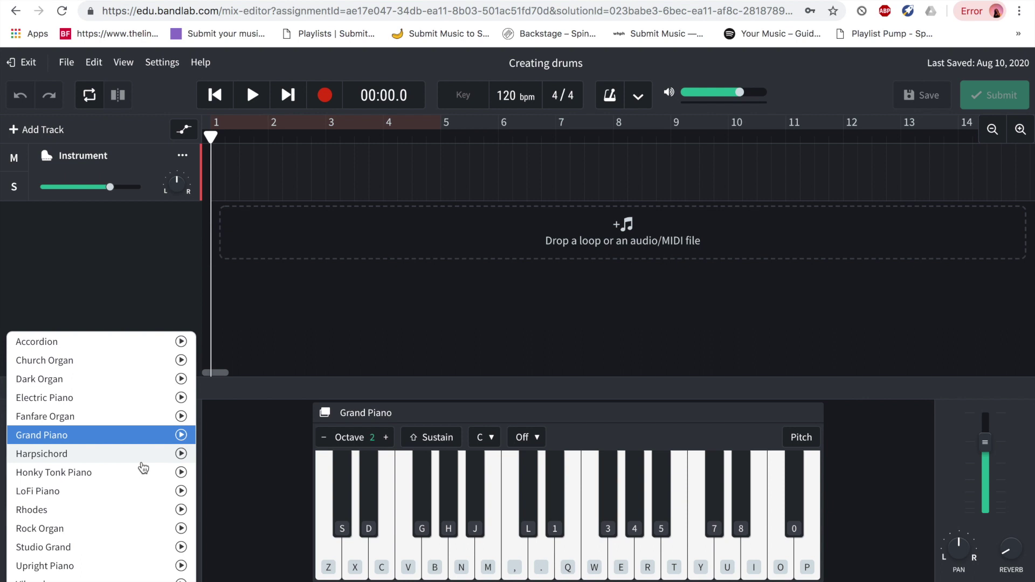
left_click(140, 491)
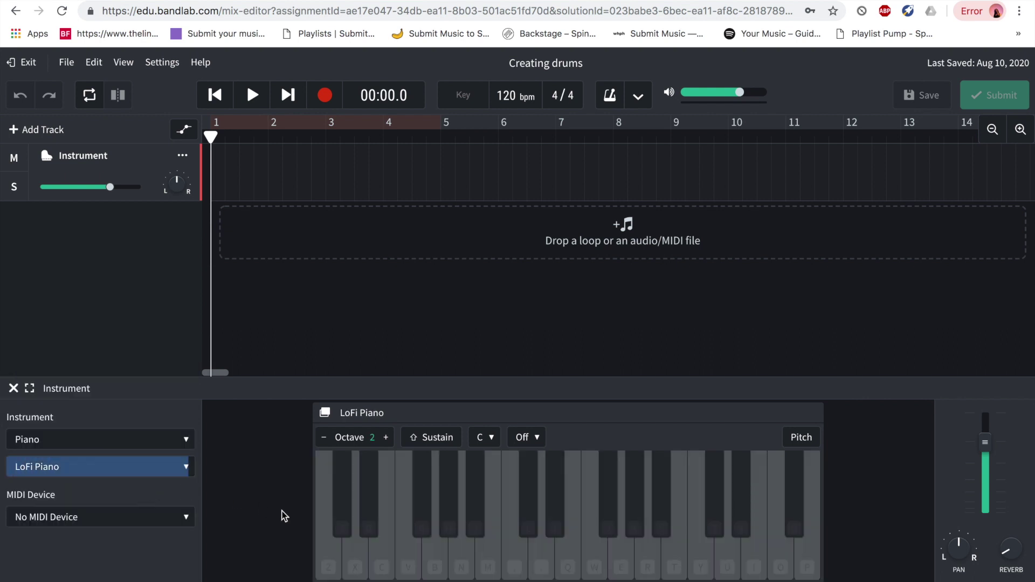
left_click(330, 558)
left_click(352, 560)
left_click(381, 561)
left_click(419, 558)
left_click(434, 559)
left_click(460, 559)
Switch the track's sound to Vibraphone and play a few keys to hear it
left_click(179, 477)
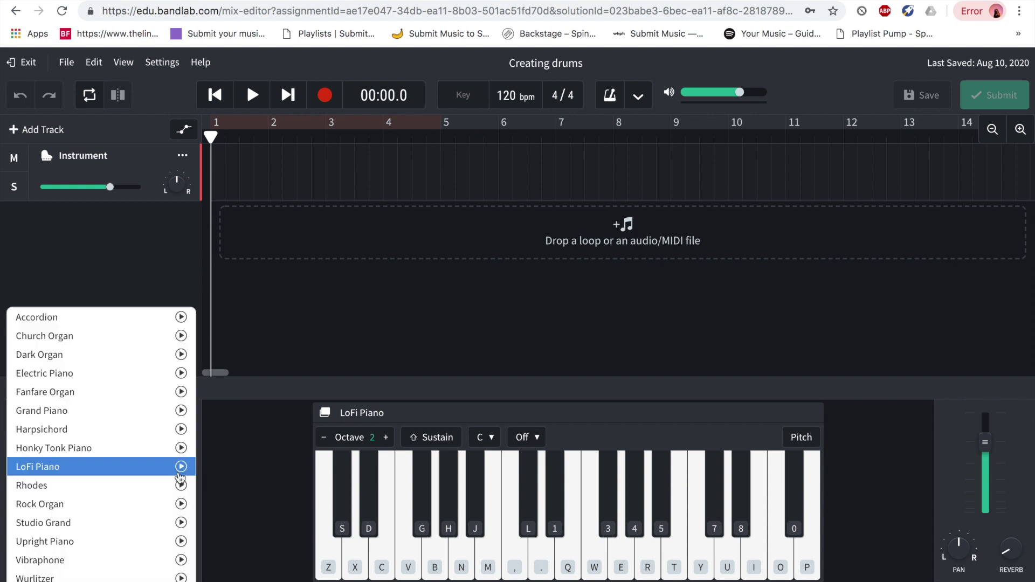
left_click(138, 561)
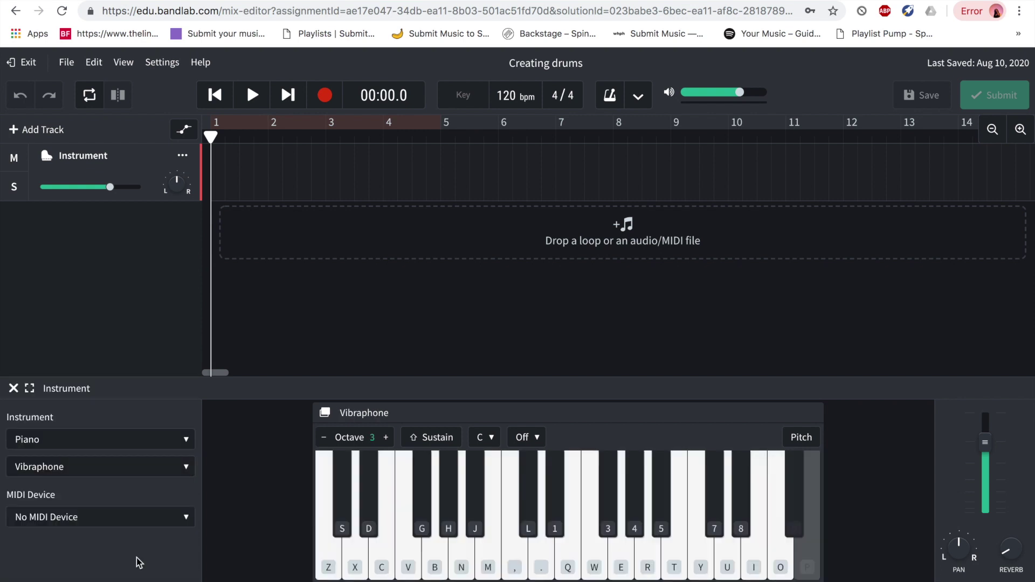
left_click(327, 560)
left_click(410, 558)
left_click(436, 555)
left_click(463, 557)
left_click(484, 558)
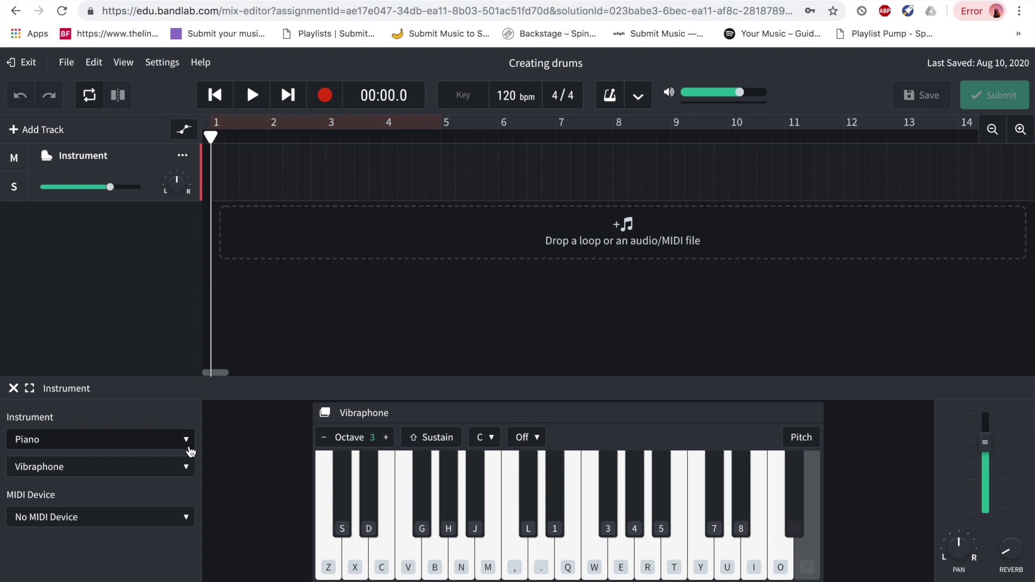
Set the track's sound to Grand Piano and close the instrument editor
left_click(128, 473)
left_click(238, 485)
left_click(97, 469)
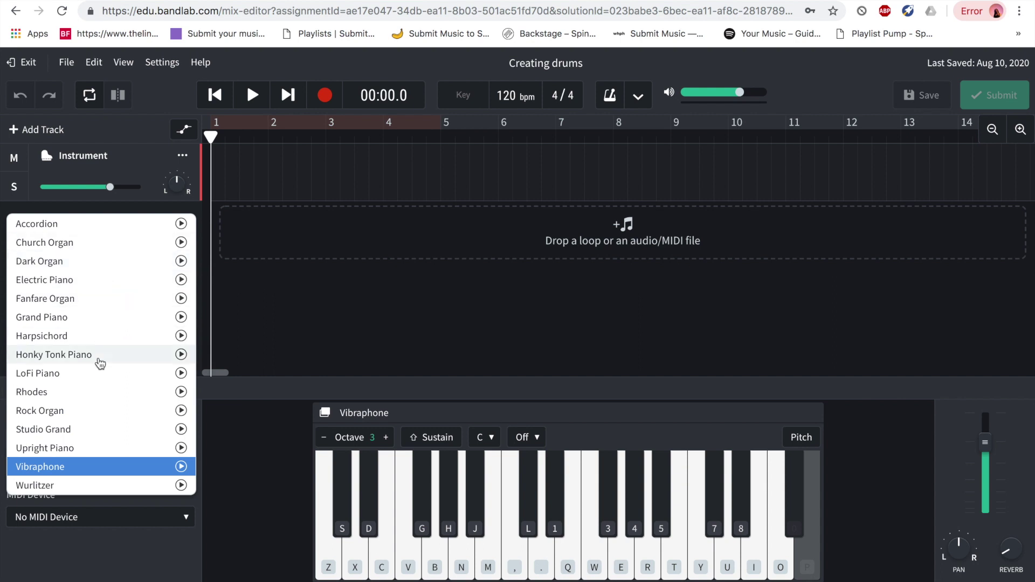
left_click(108, 317)
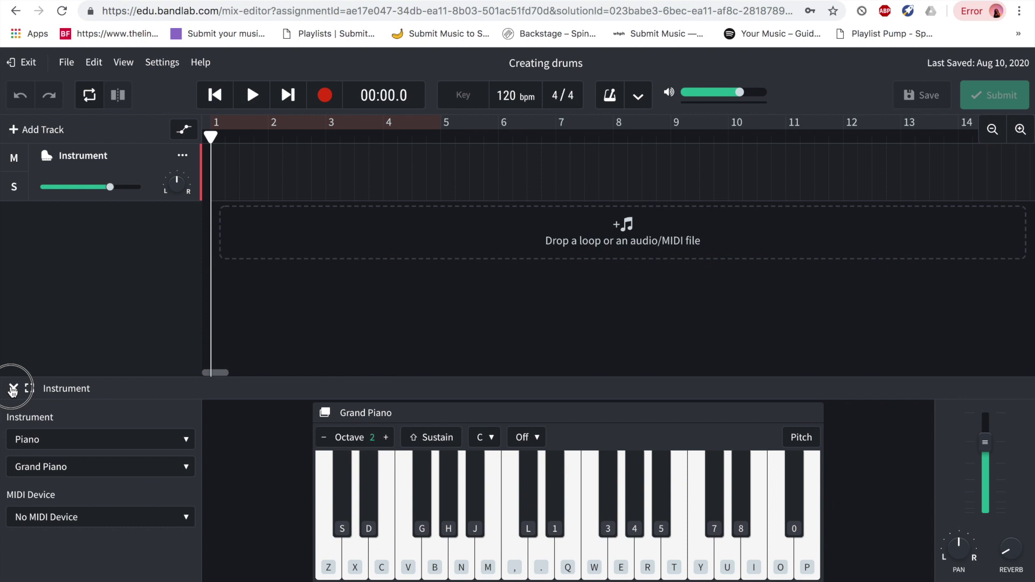
left_click(13, 388)
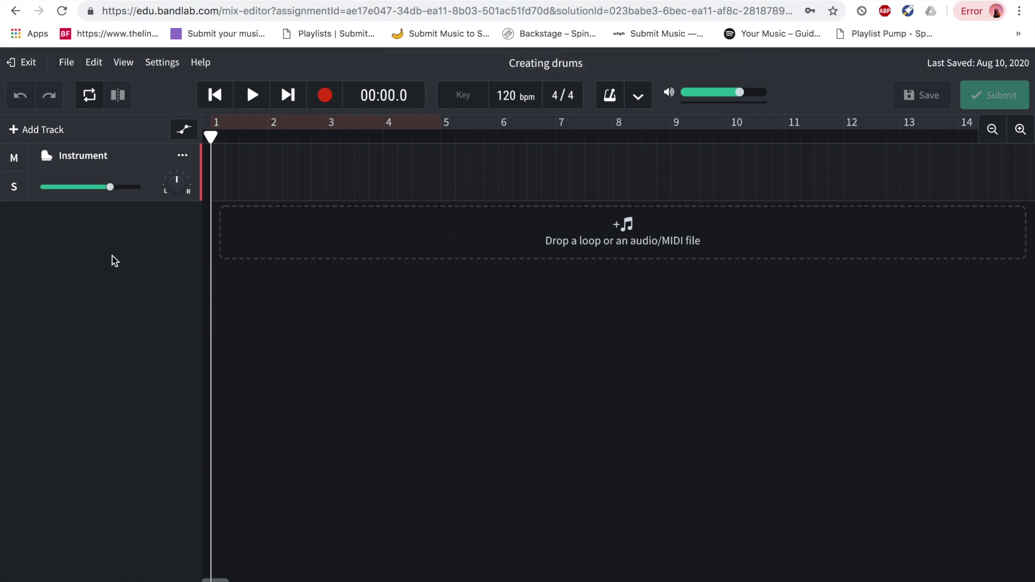
Add a Drum Machine track and play back part of its premade drum patterns
left_click(37, 132)
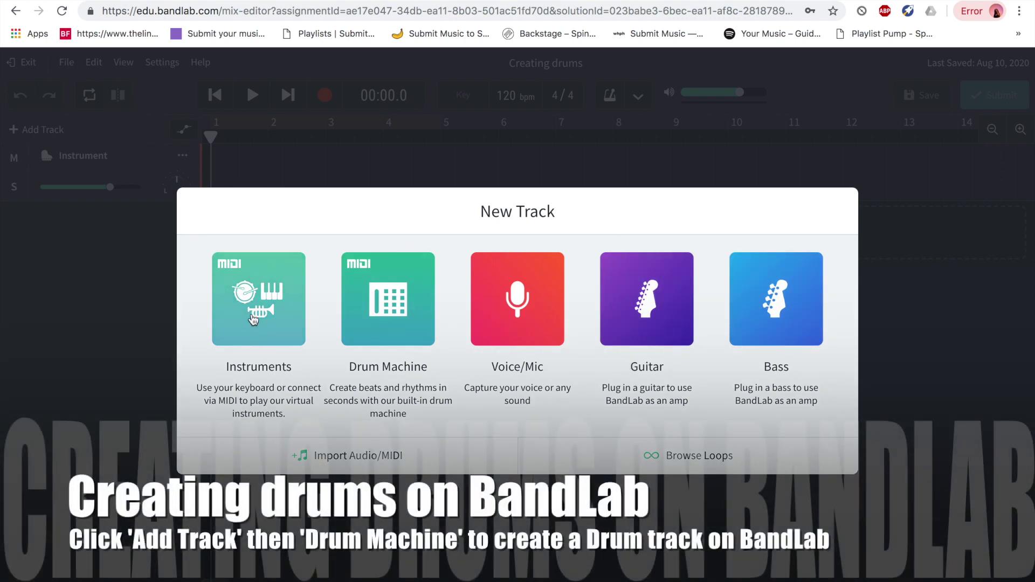
left_click(369, 304)
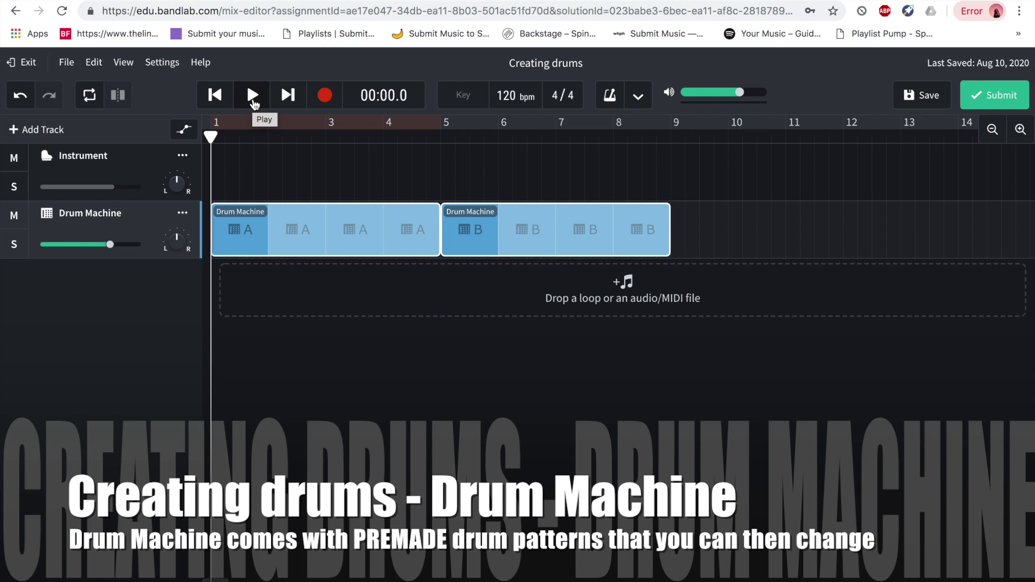
left_click(253, 104)
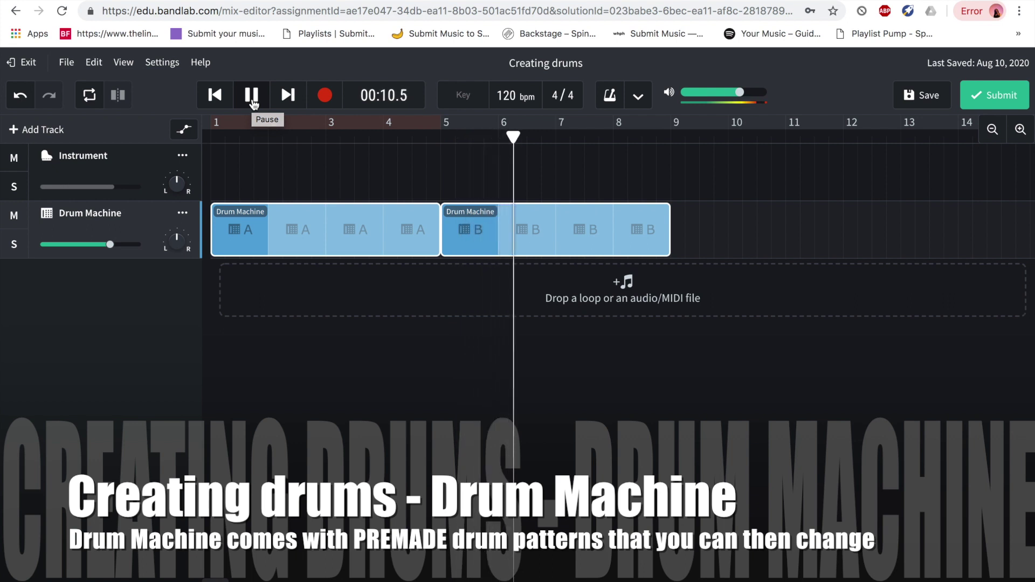
left_click(252, 96)
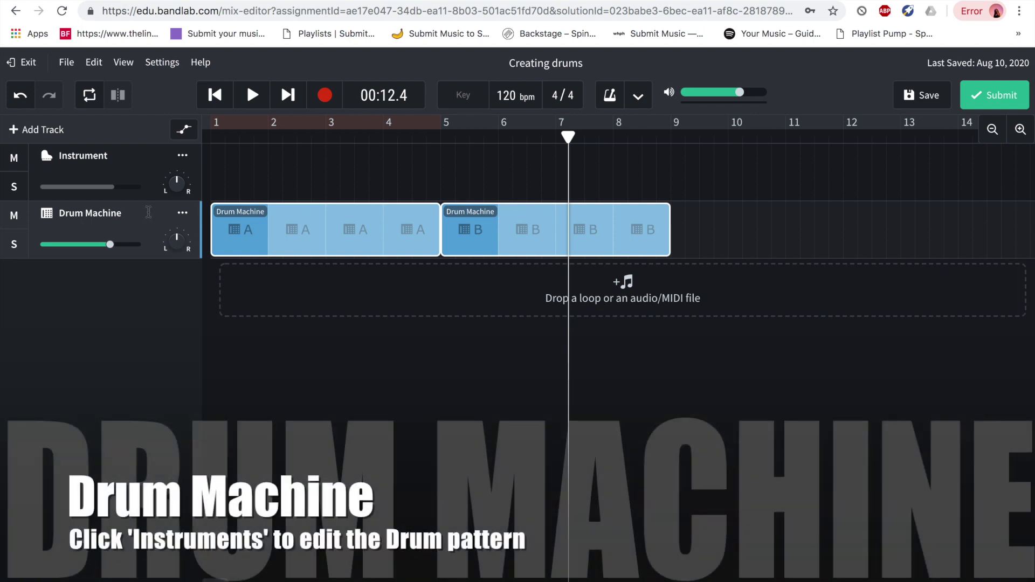
Open the pattern editor of the Drum Machine track
left_click(134, 165)
left_click(84, 221)
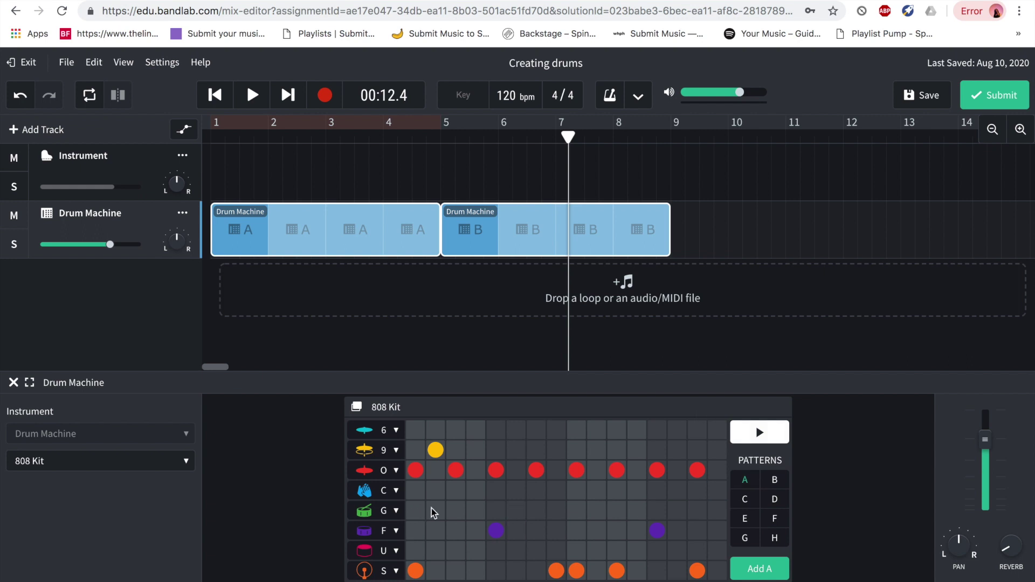
Toggle hits on and off on the first step of pattern A's different drum rows to hear each kit sound
left_click(536, 510)
left_click(536, 429)
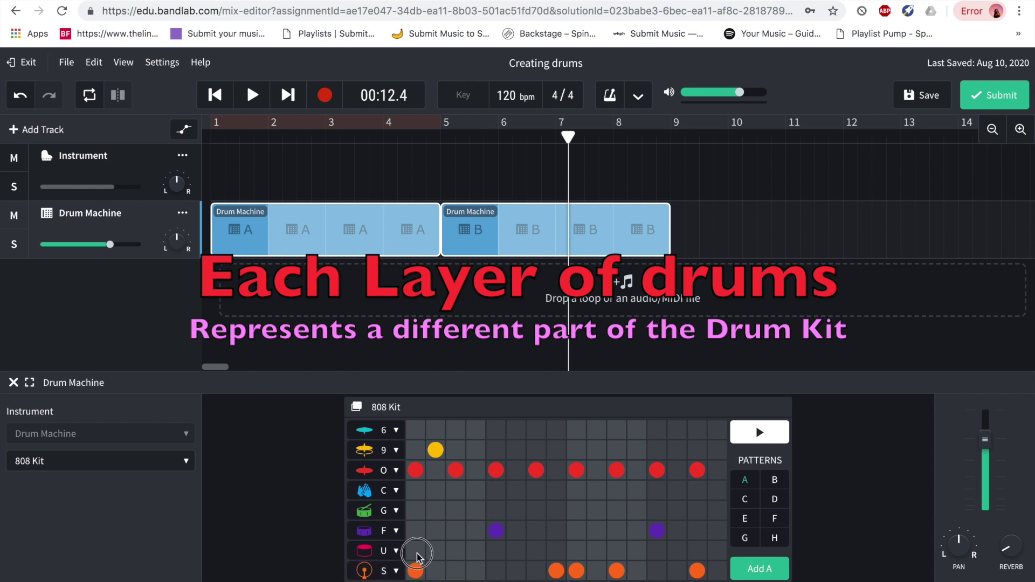
left_click(416, 531)
left_click(416, 512)
left_click(416, 513)
left_click(416, 490)
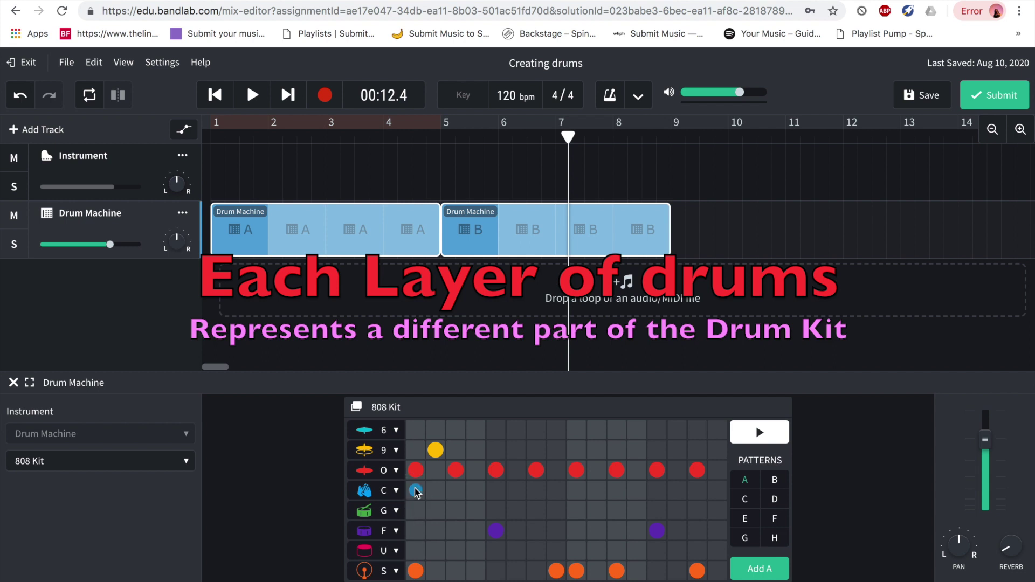
left_click(415, 490)
left_click(416, 470)
left_click(415, 470)
left_click(416, 470)
left_click(416, 450)
left_click(417, 450)
left_click(415, 430)
left_click(414, 431)
left_click(416, 490)
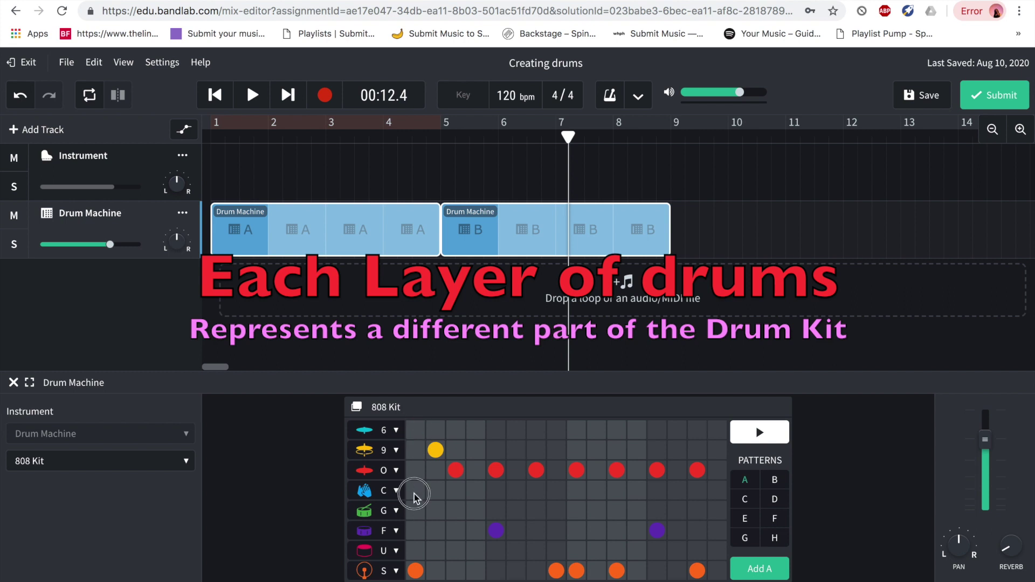
left_click(415, 490)
left_click(415, 471)
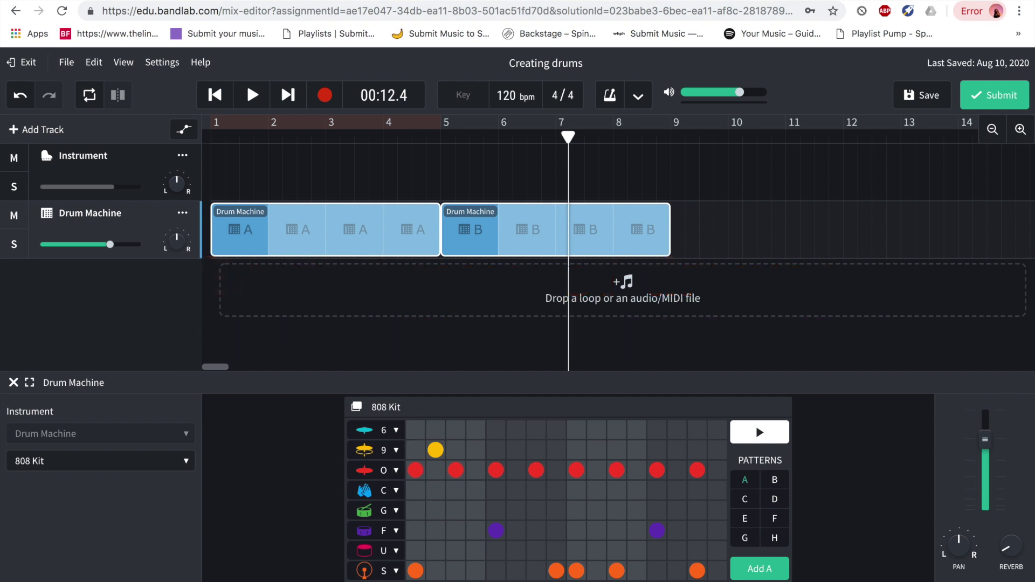
View the alternative sounds for the Kick row and preview pattern A from the start
left_click(396, 570)
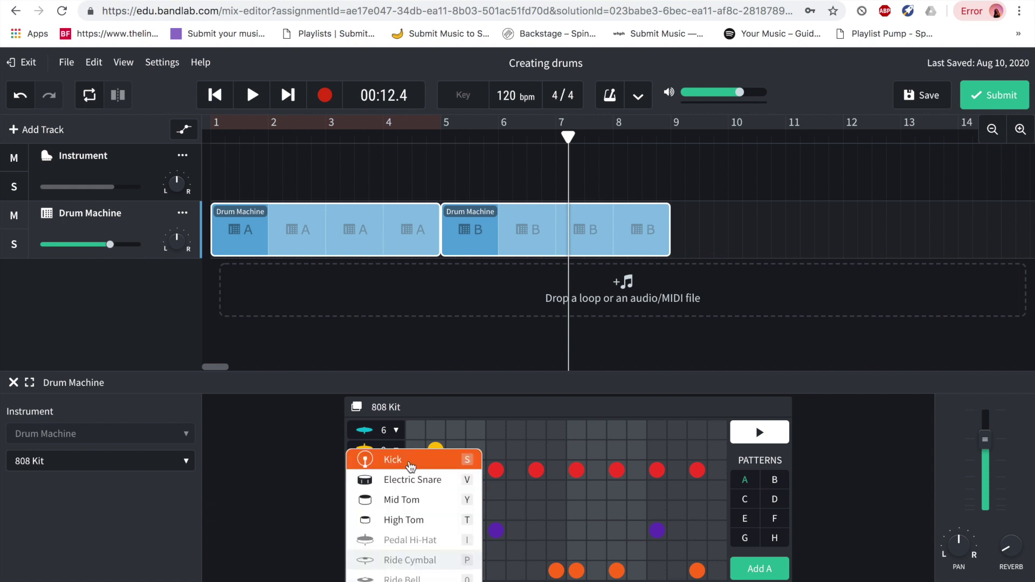
left_click(290, 461)
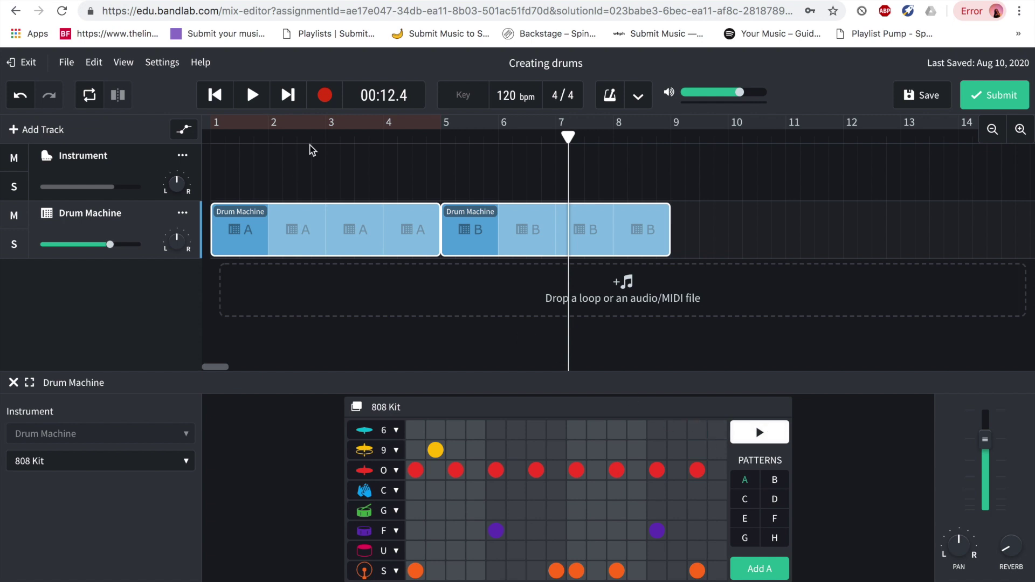
left_click(214, 95)
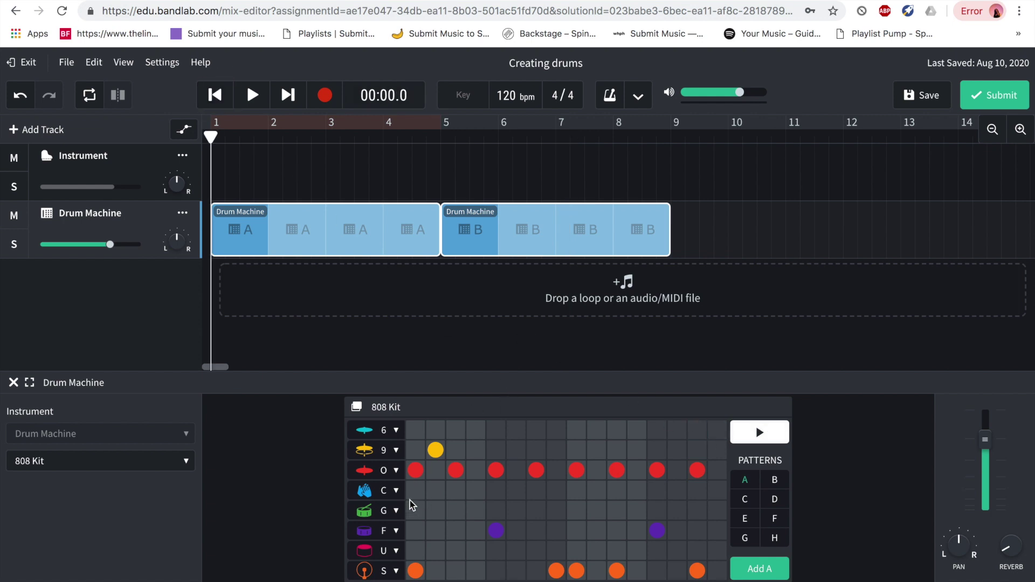
left_click(758, 437)
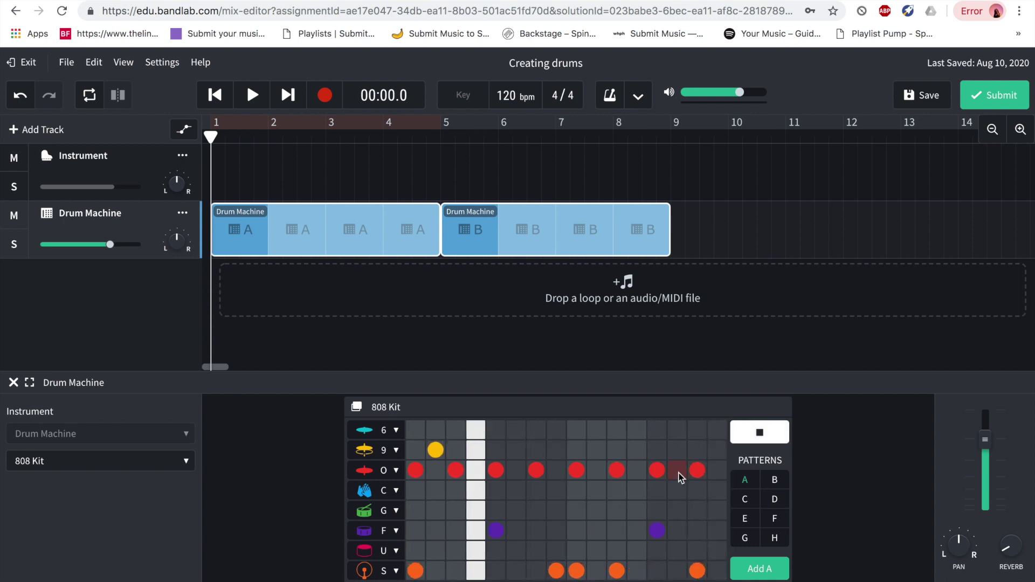
left_click(776, 433)
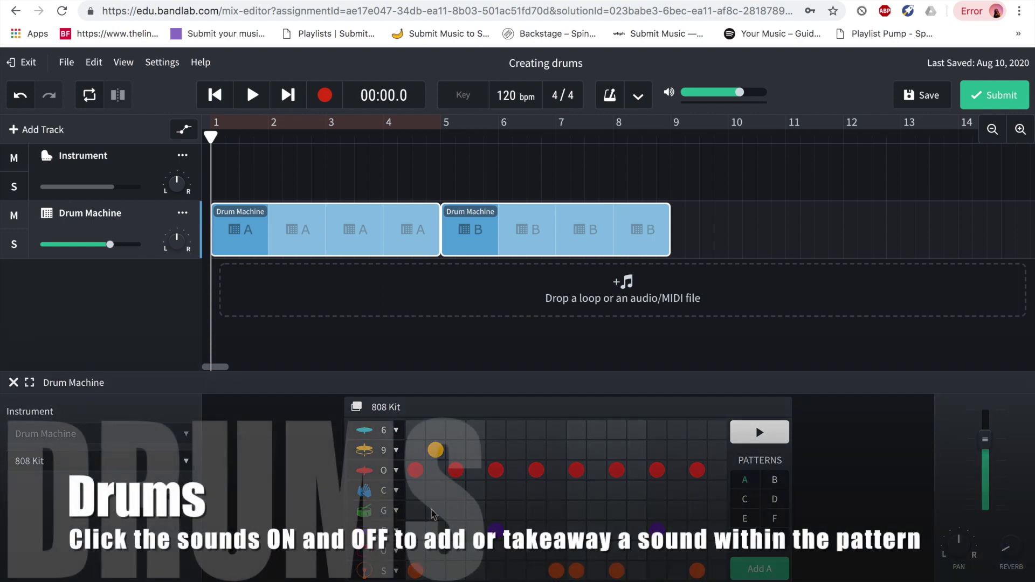
Toggle the first hit of the red O row off and on in pattern A
left_click(418, 472)
left_click(419, 474)
left_click(418, 475)
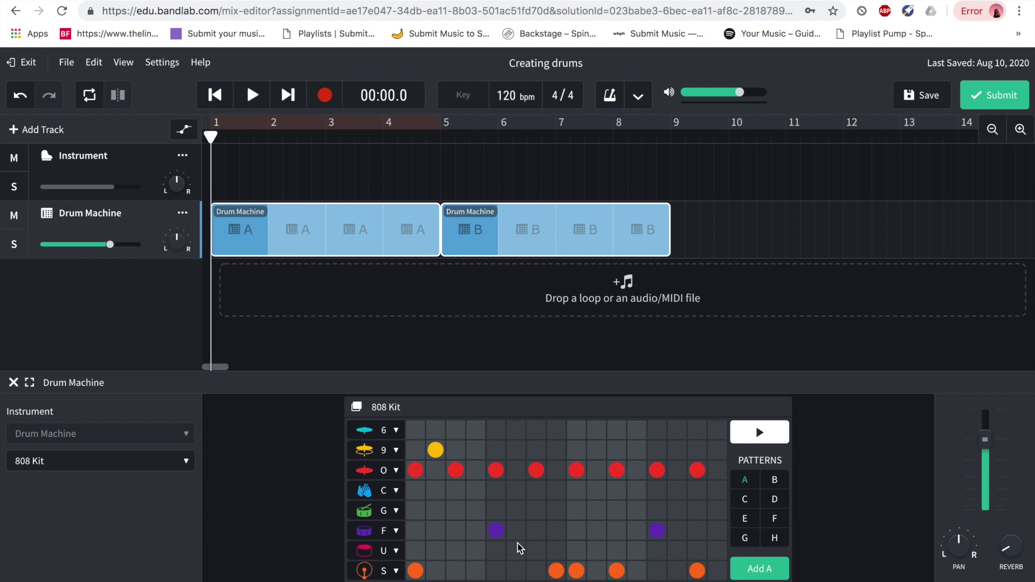
Clear all the premade hits from pattern A in the drum grid
left_click(499, 534)
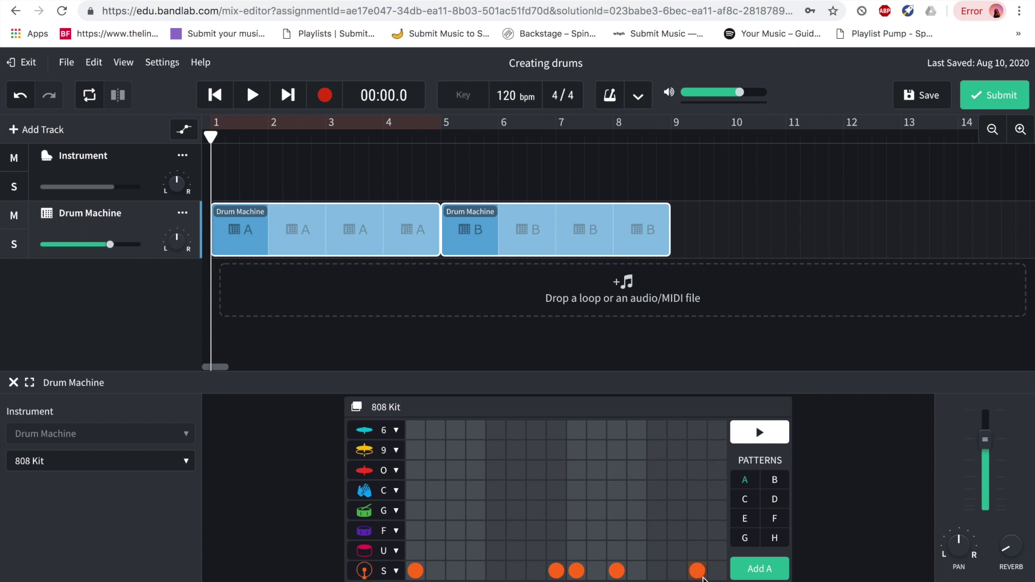
left_click(616, 570)
left_click(576, 571)
left_click(556, 570)
left_click(415, 571)
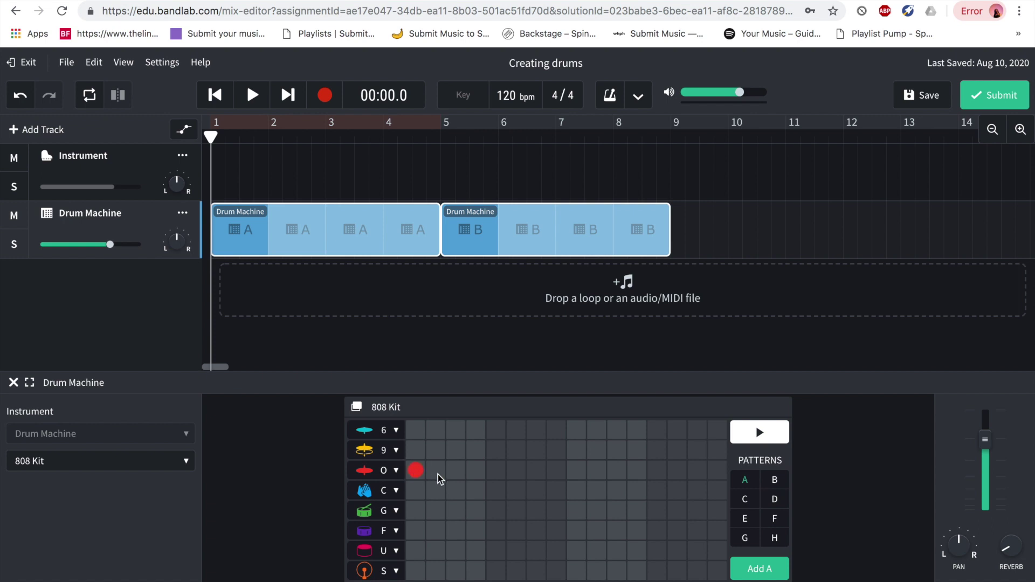
Enter hits on steps 1–3, 6–8, 11–13 and 15 of the O row and preview pattern A
left_click(520, 468)
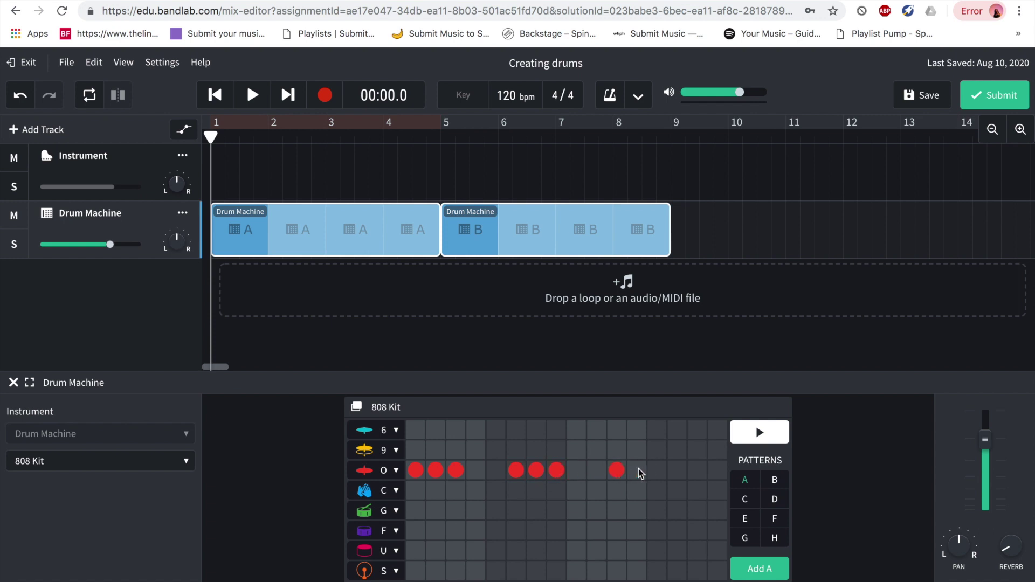
left_click(658, 469)
left_click(703, 473)
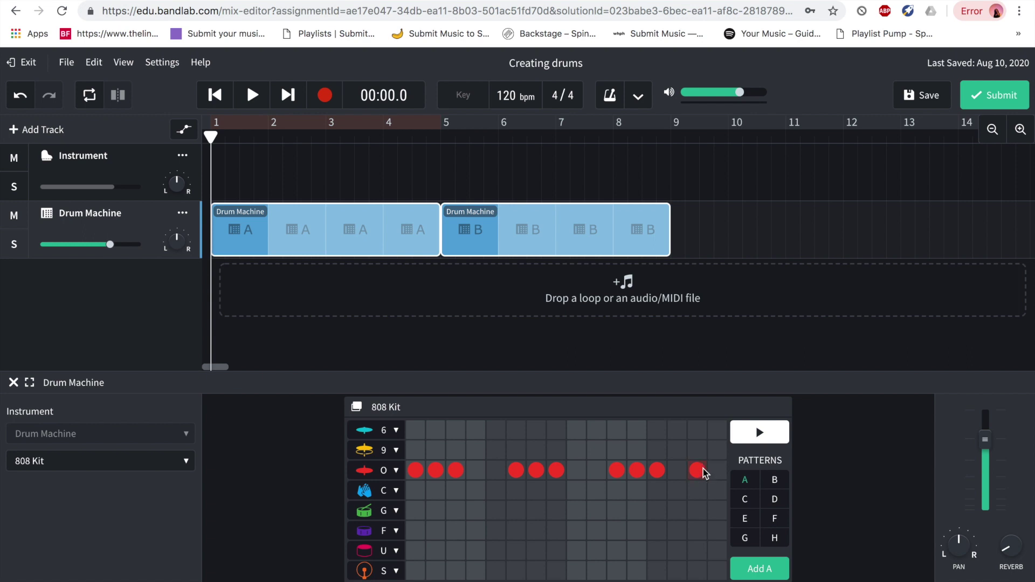
left_click(760, 437)
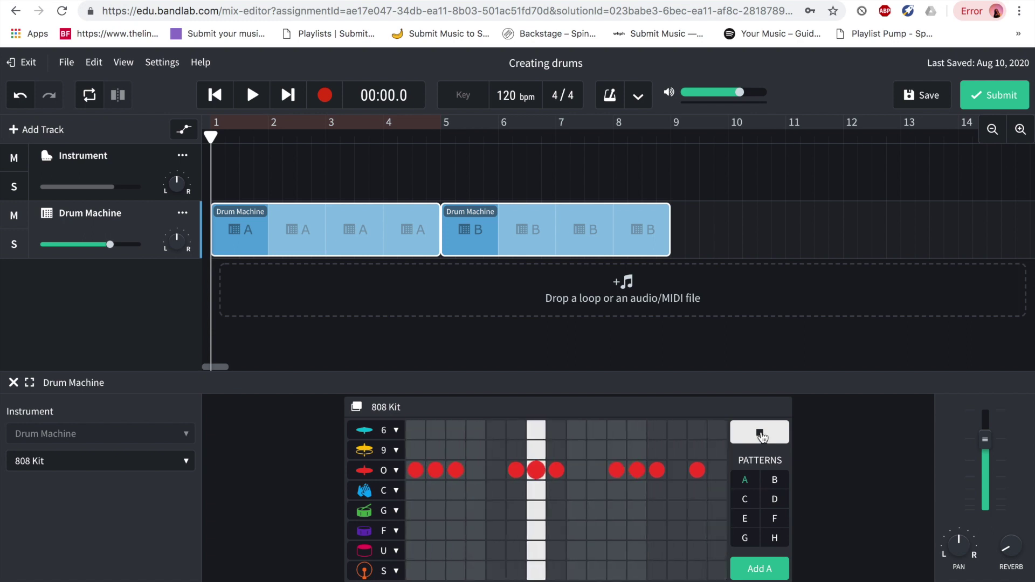
left_click(760, 433)
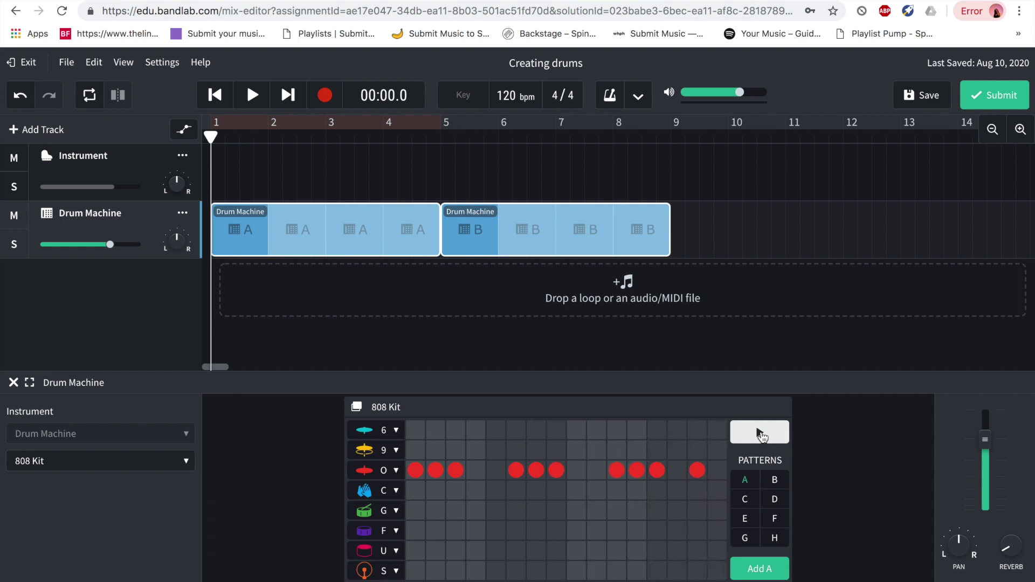
During pattern playback, add hits on C step 5, S steps 1 and 7, F steps 13 and 14, and G step 10
left_click(757, 433)
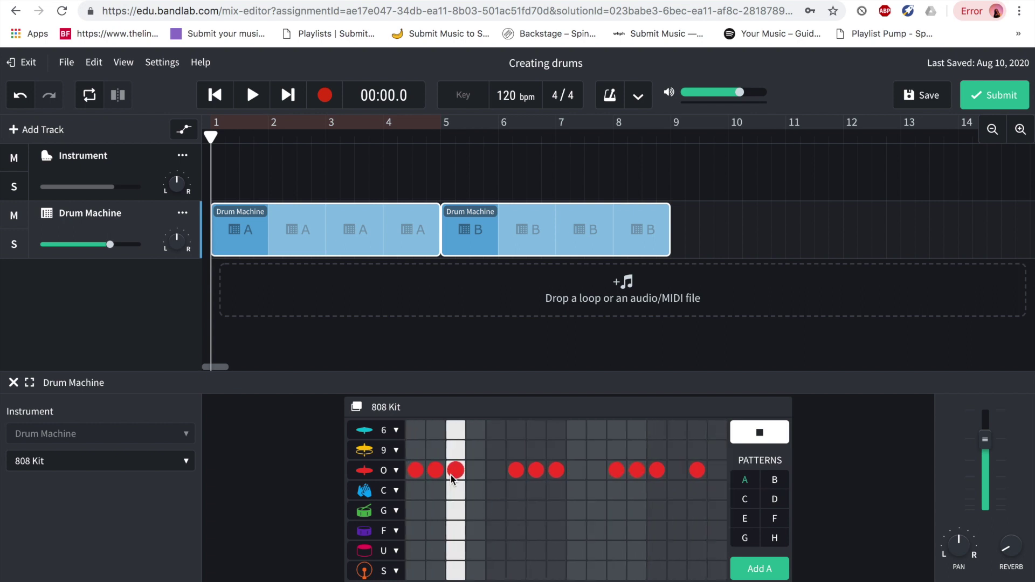
left_click(499, 493)
left_click(415, 571)
left_click(535, 572)
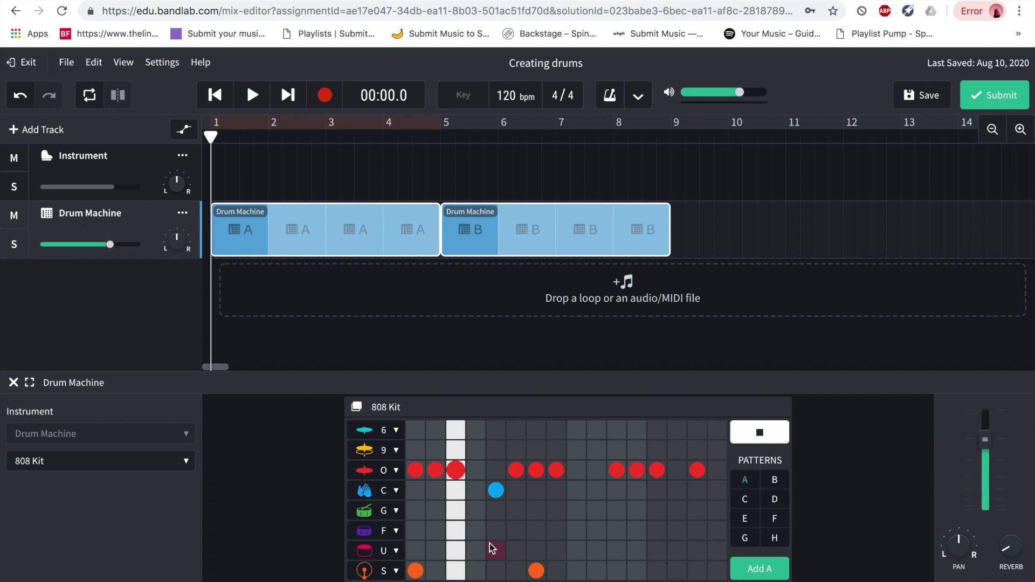
left_click(657, 531)
left_click(677, 531)
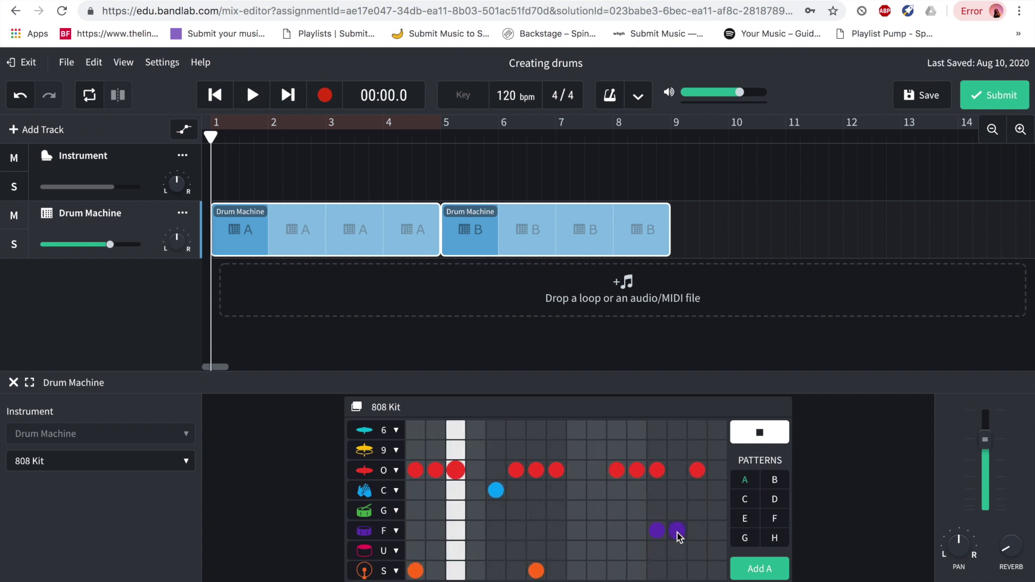
left_click(593, 511)
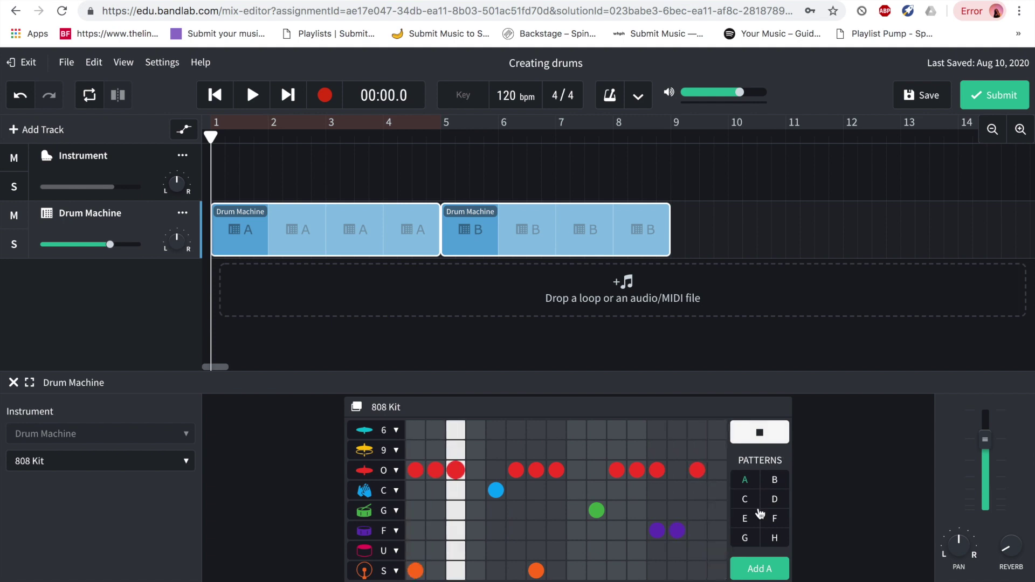
left_click(755, 435)
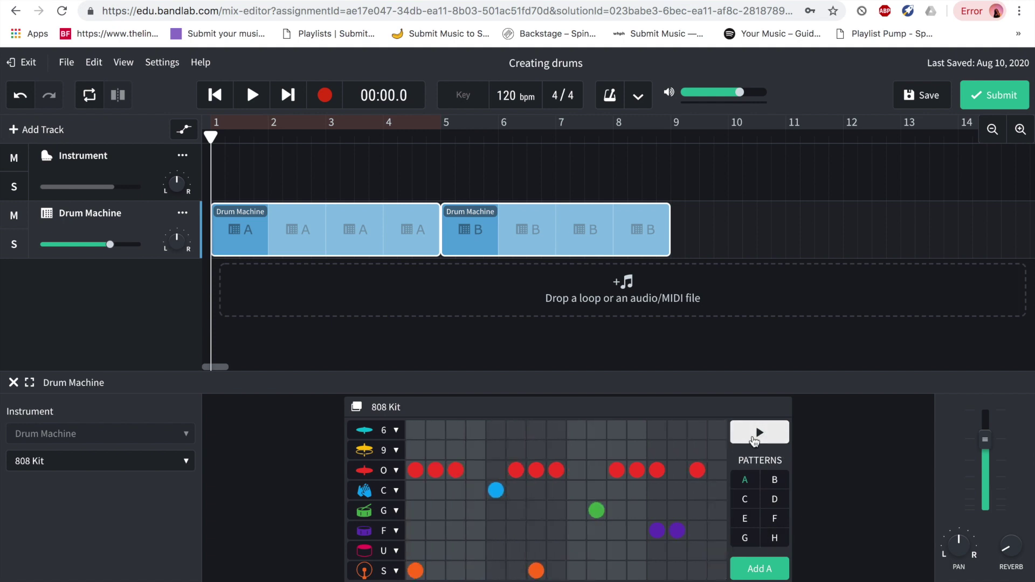
Compare patterns B and A in the timeline, and delete both premade regions from the Drum Machine track
left_click(536, 232)
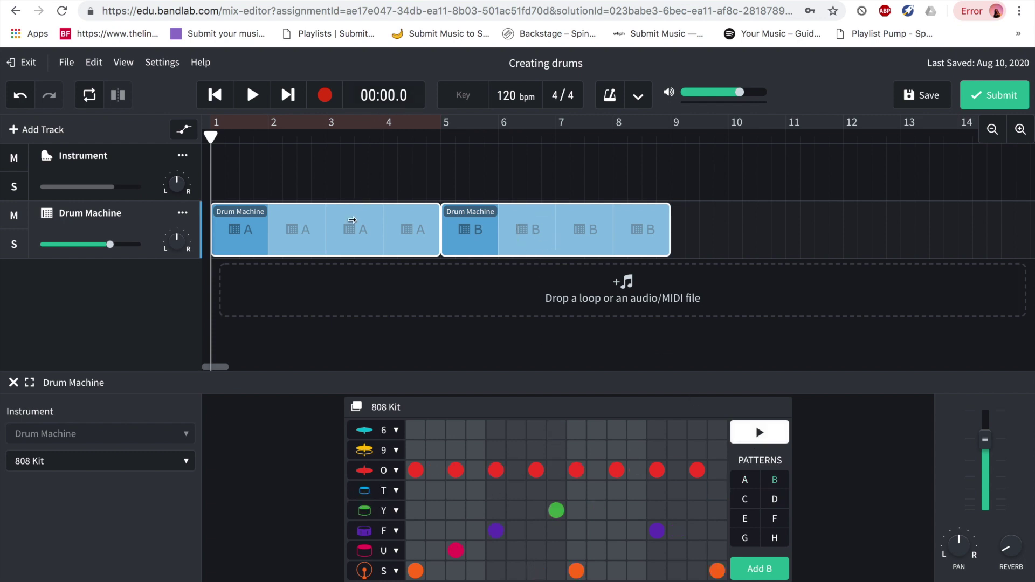
left_click(343, 243)
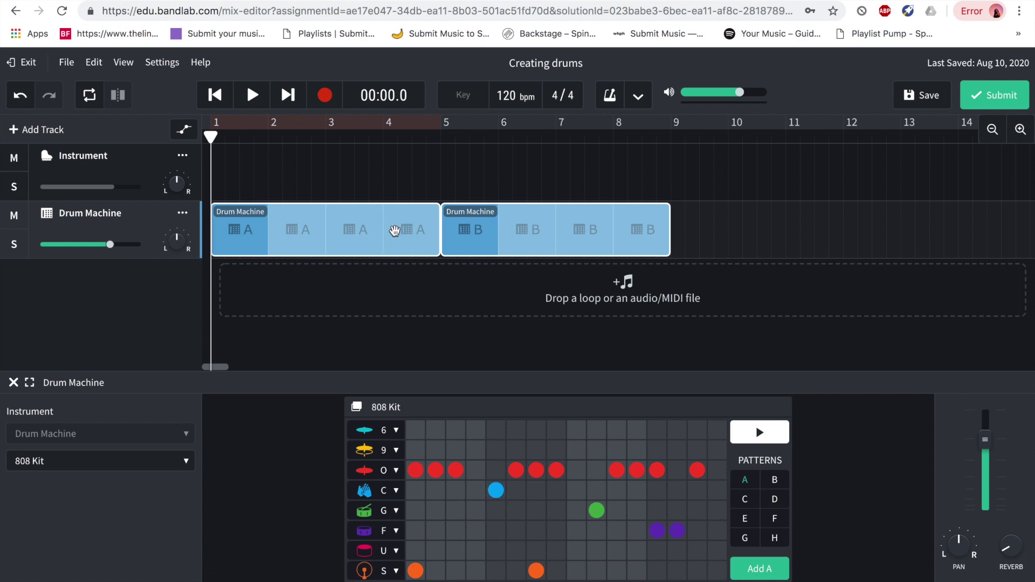
key("Delete")
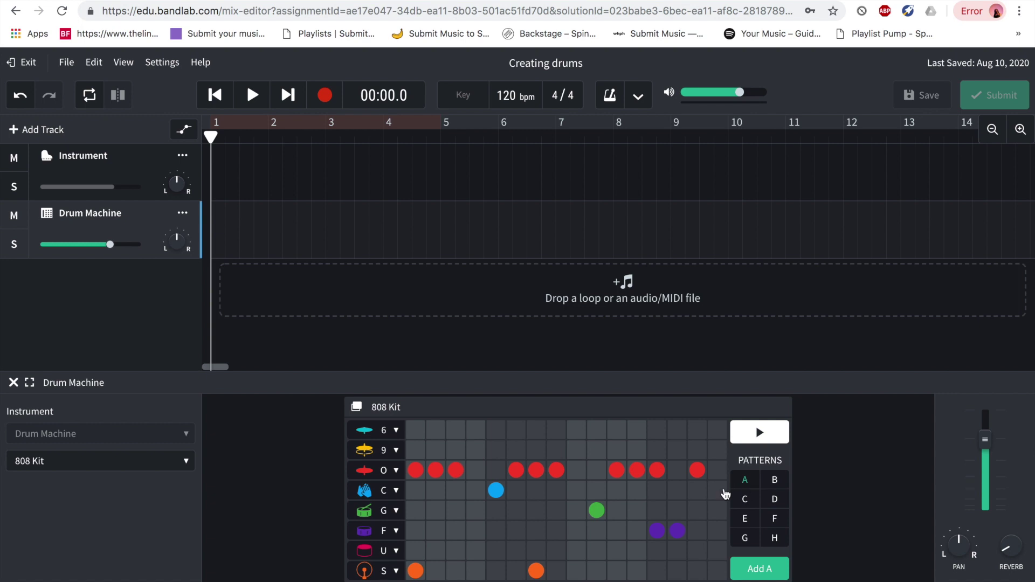
Add the custom pattern A to the Drum Machine track at bar 1, play it back and close the editor
left_click(768, 572)
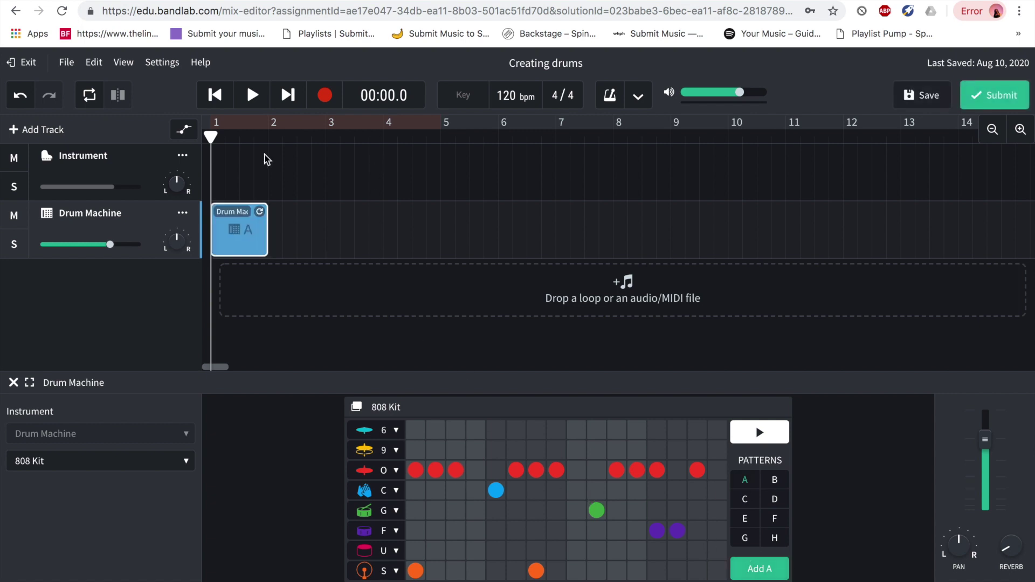
left_click(254, 98)
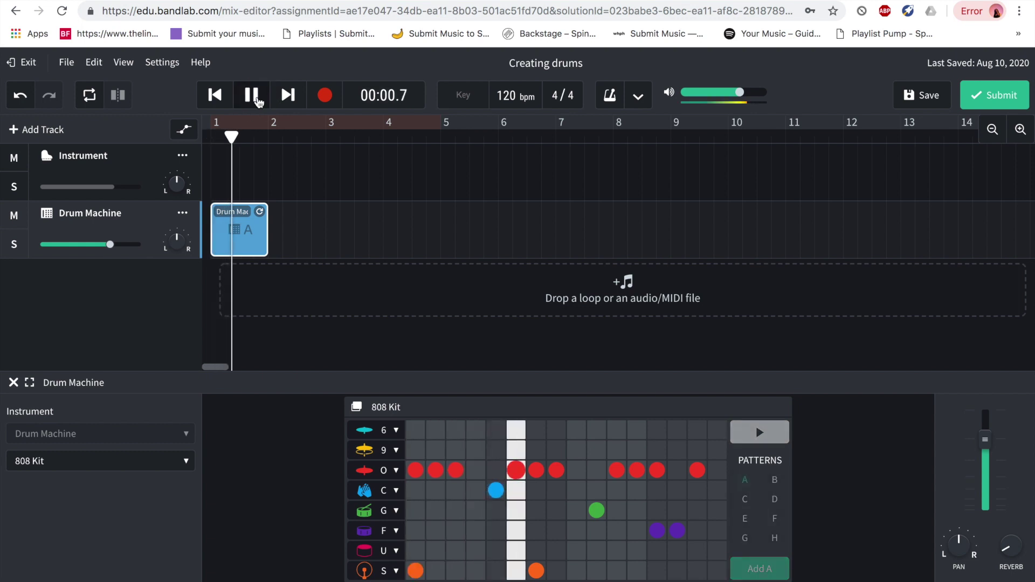
left_click(257, 102)
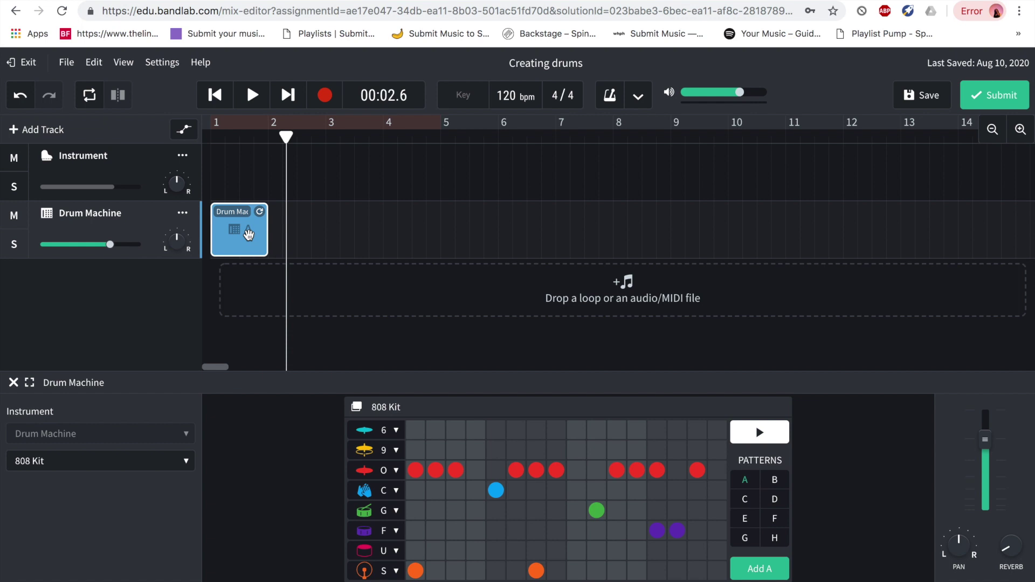
left_click(15, 383)
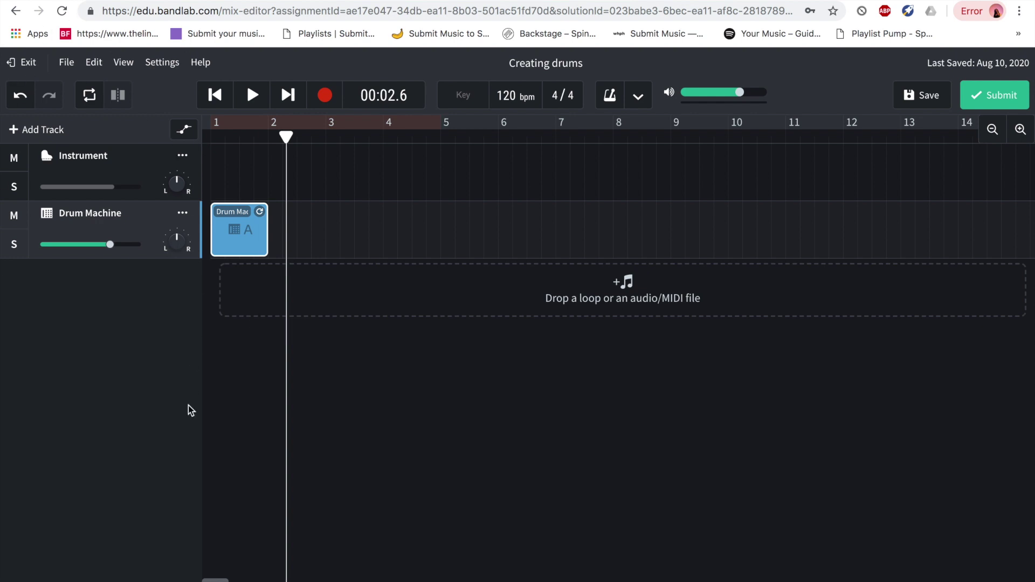
Add a second Drum Machine track and delete its premade A and B regions
left_click(55, 136)
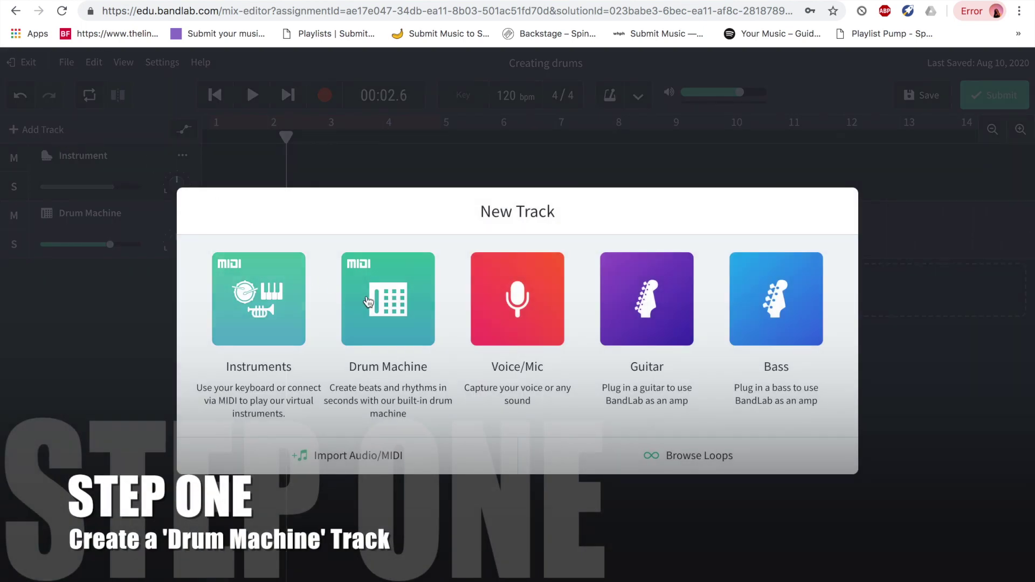
left_click(371, 302)
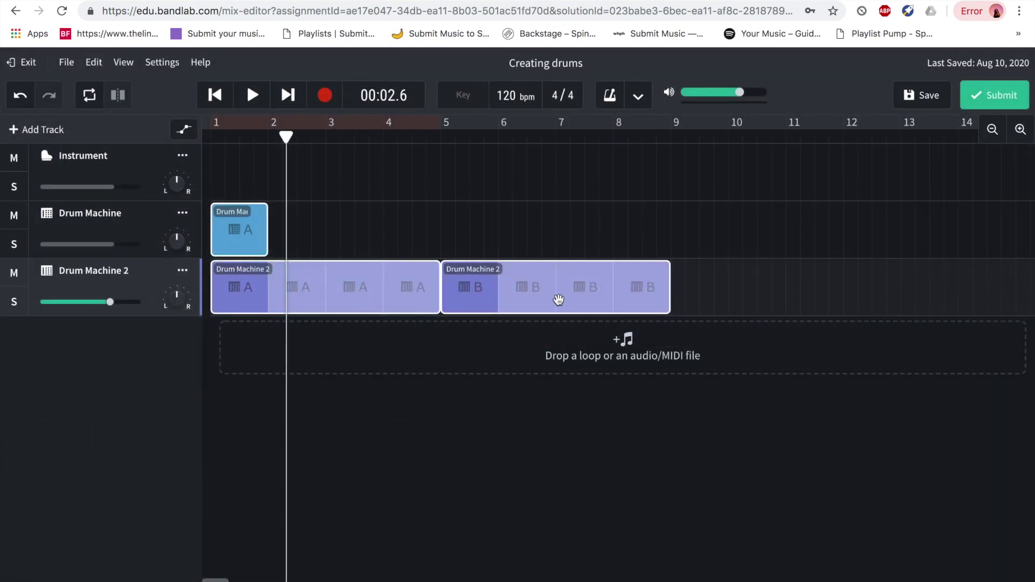
left_click(709, 296)
left_click_drag(684, 295, 483, 293)
left_click_drag(392, 298, 381, 295)
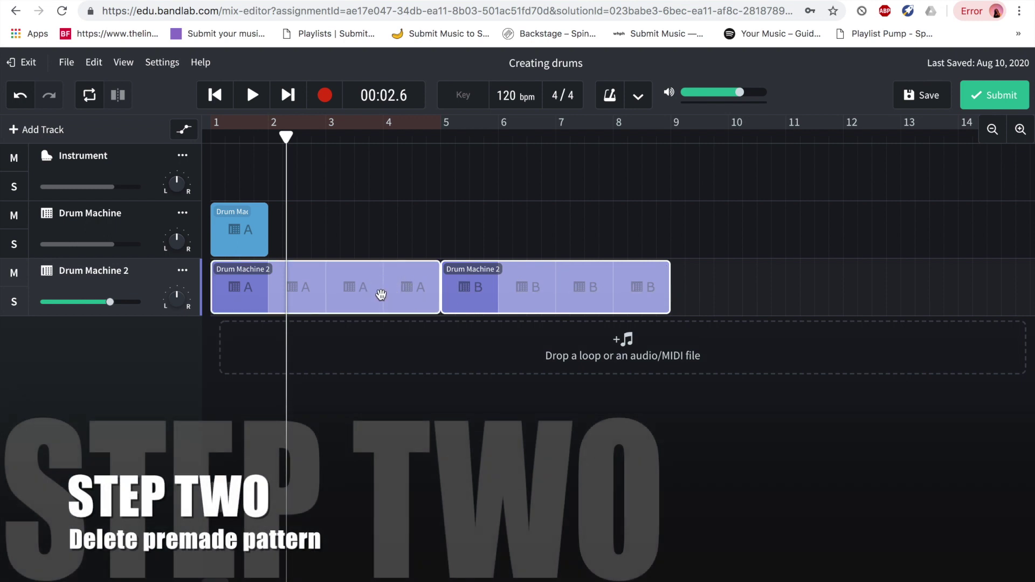
key("Delete")
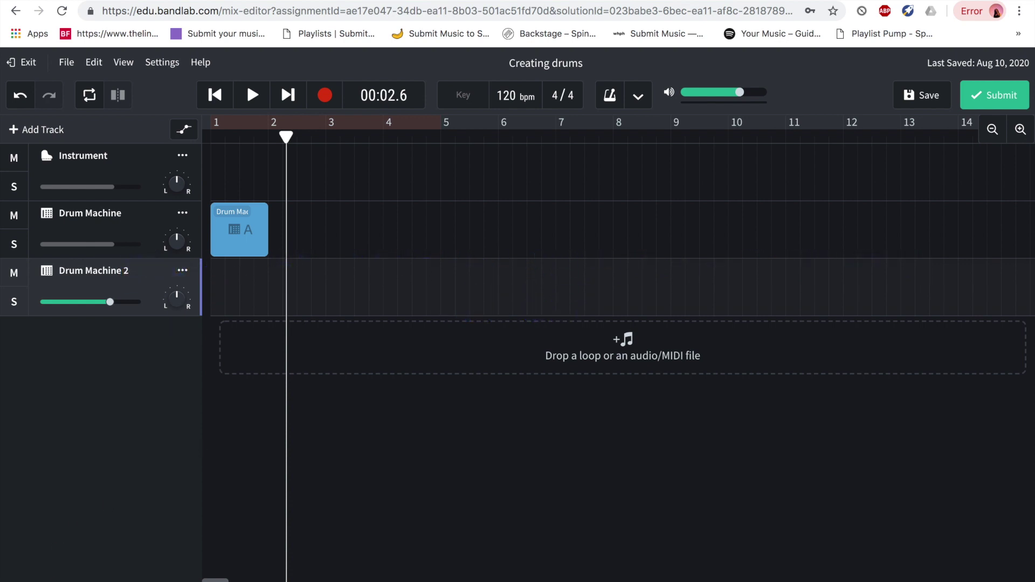
Edit the second drum track's pattern A to keep only S hits on steps 1, 11 and 15, plus an F hit on step 7
key("e")
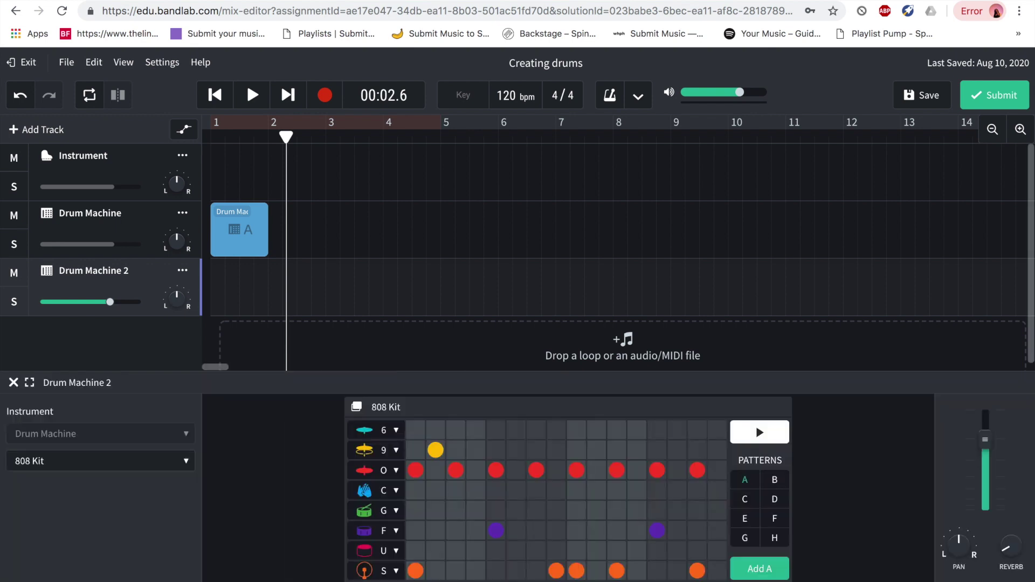
left_click(416, 471)
left_click(460, 467)
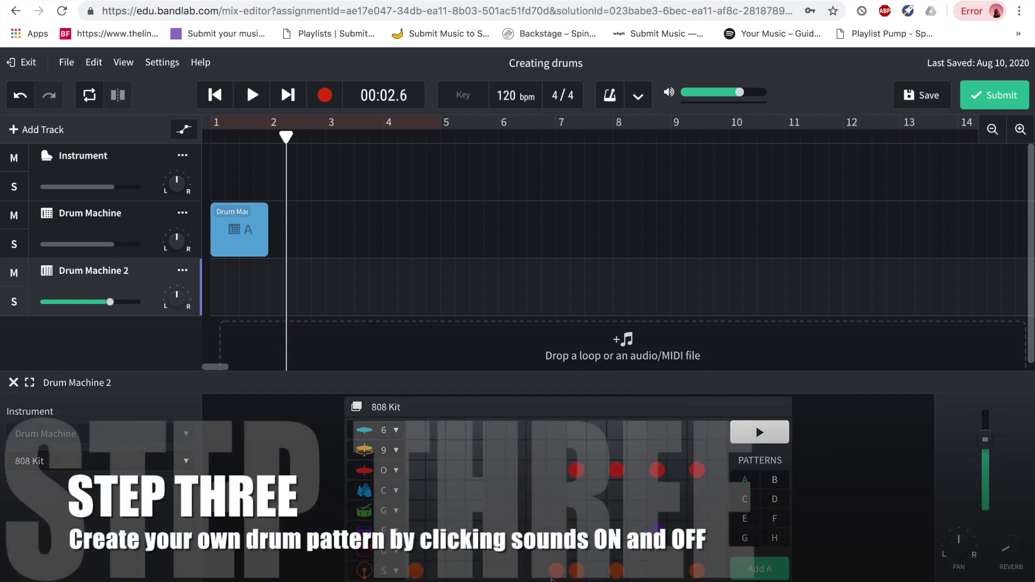
left_click(619, 474)
left_click(657, 471)
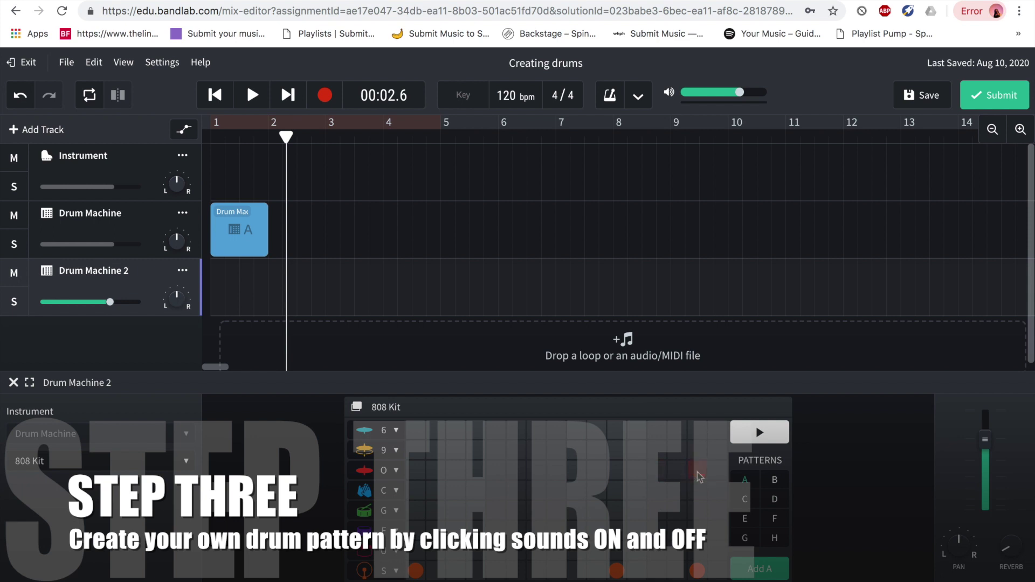
left_click(536, 530)
Preview the new pattern A, add it to the Drum Machine 2 track at the playhead and close the editor
left_click(766, 441)
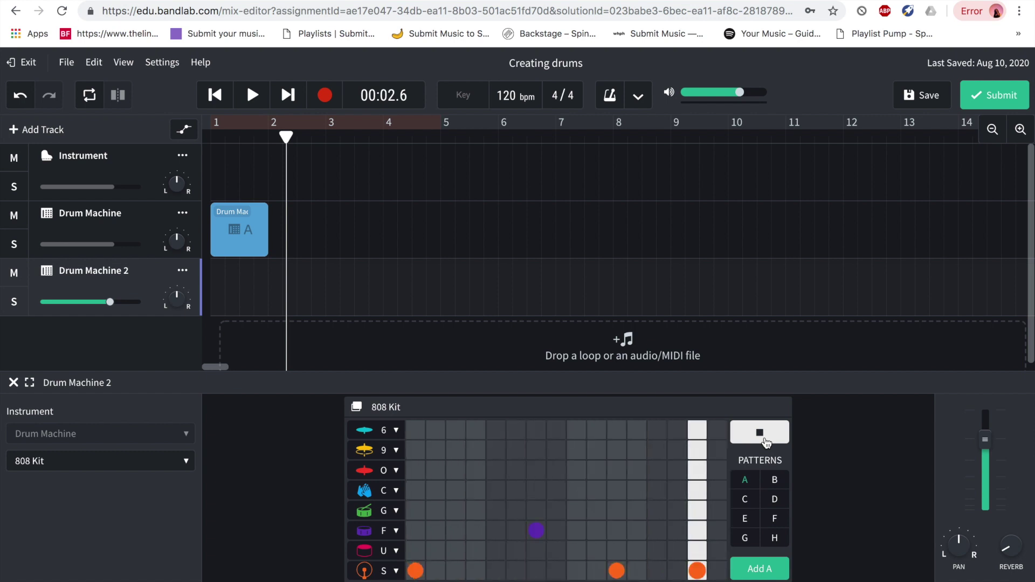
left_click(764, 438)
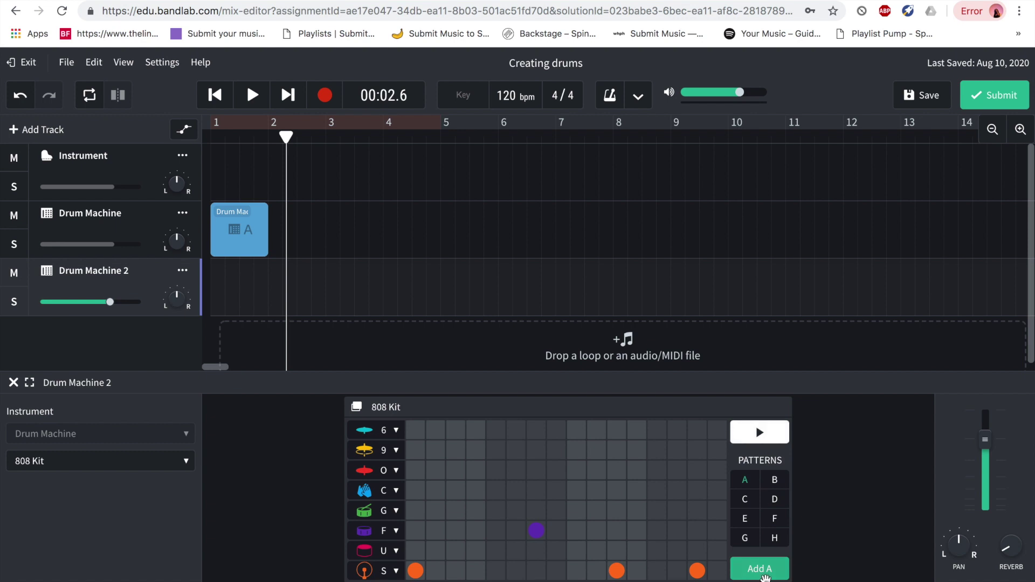
left_click(765, 571)
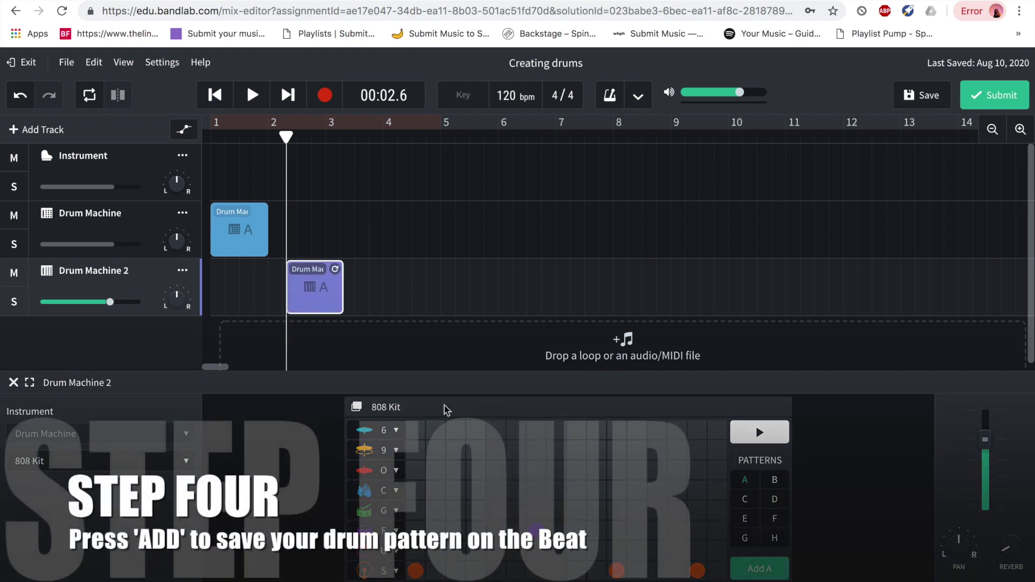
left_click(15, 384)
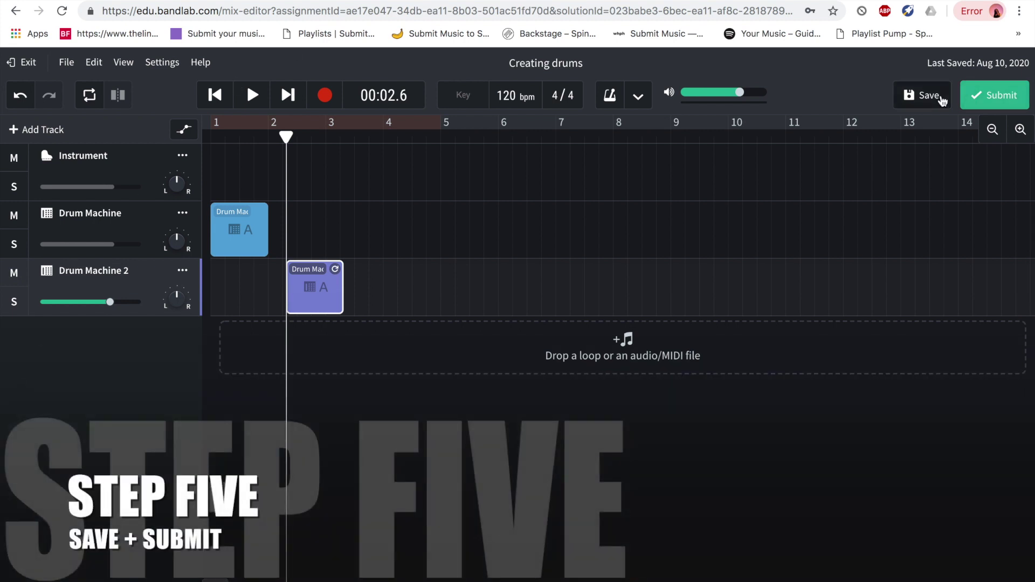